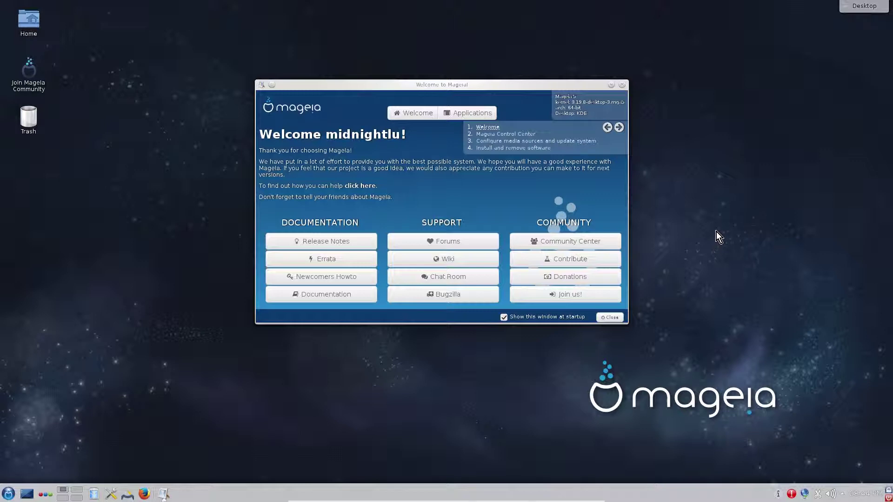
Move the Welcome to Mageia window slightly higher on the desktop
drag(476, 84, 478, 72)
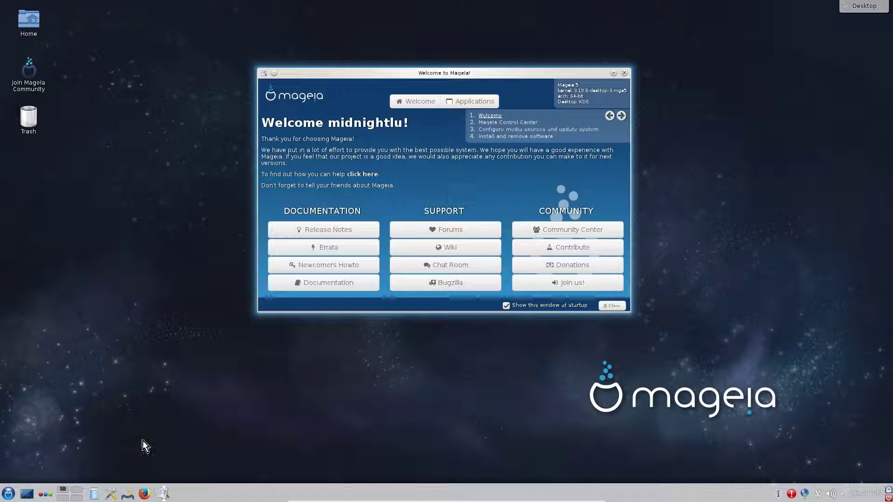
Launch the Control Center with the root password and show its Security tools
click(127, 494)
text(******)
key(Return)
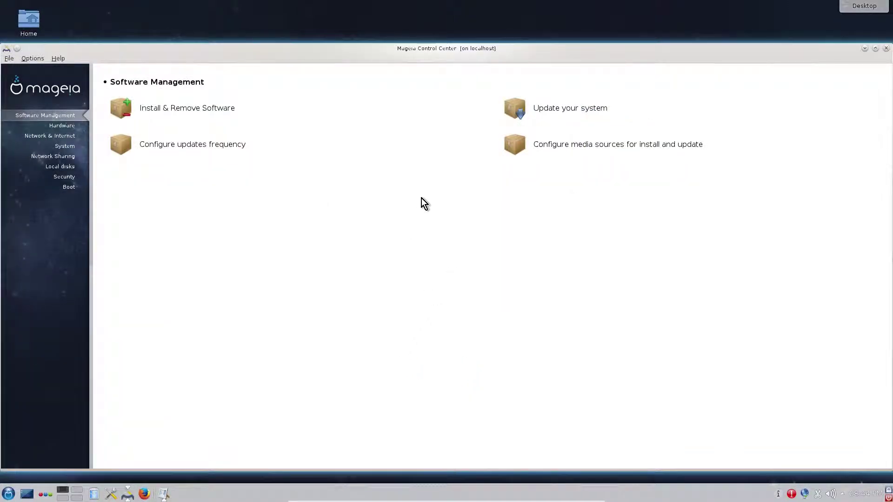
click(69, 178)
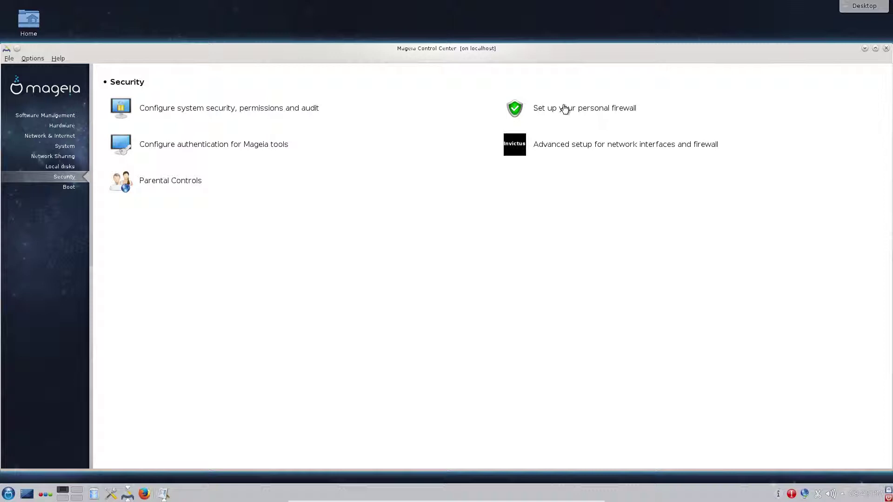
Begin the personal firewall setup with 'Everything (no firewall)' off and no services allowed
click(564, 107)
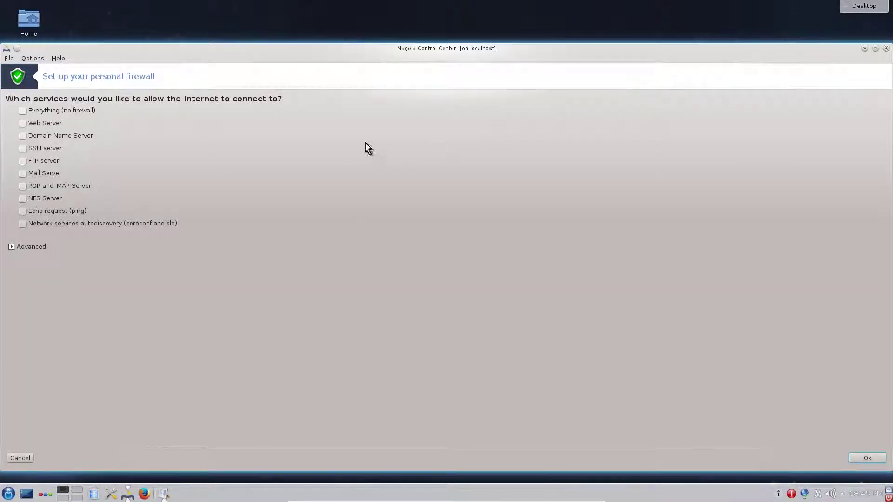
click(22, 111)
click(23, 110)
click(23, 111)
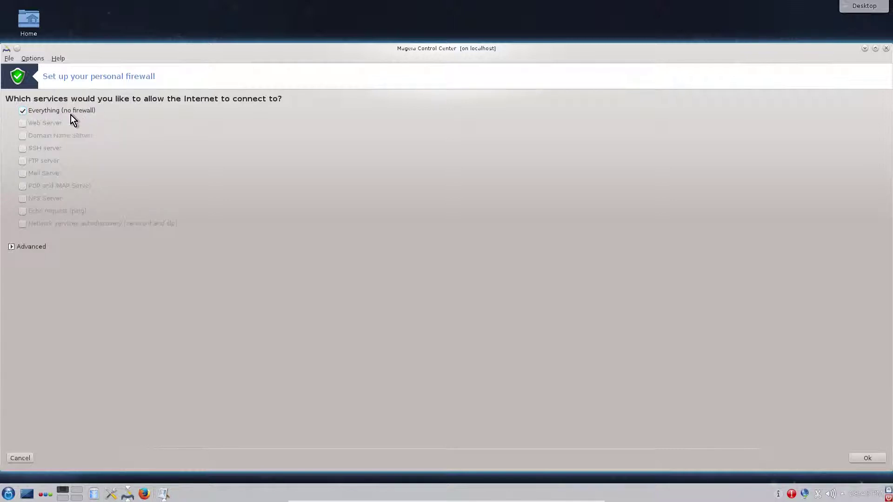
click(22, 113)
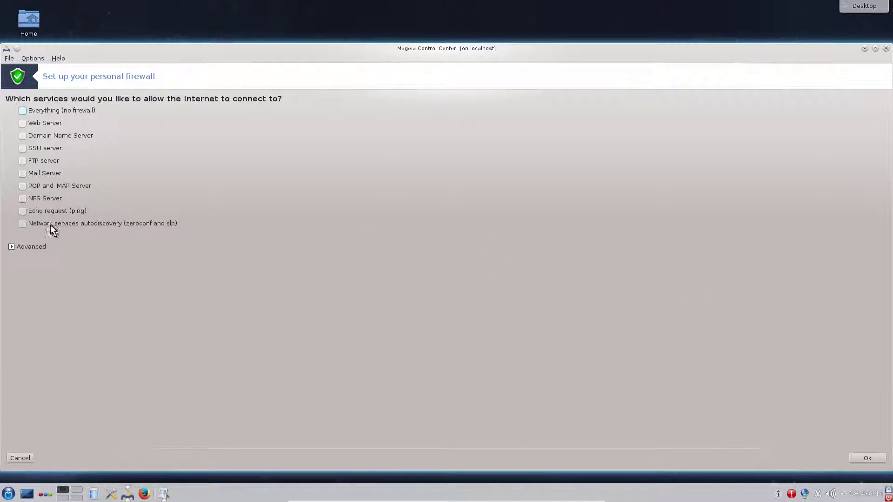
Finish the firewall setup with interactive alerts, port scan detection and Ethernet enp0s3 protected
click(867, 459)
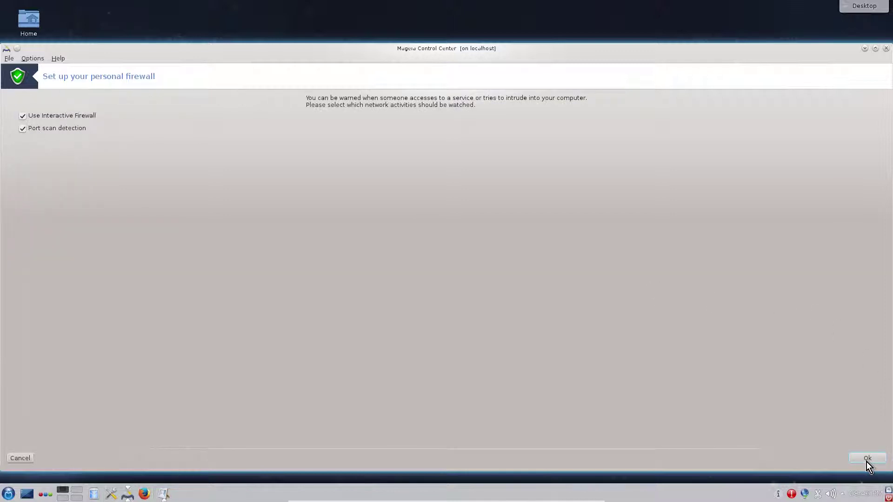
click(866, 461)
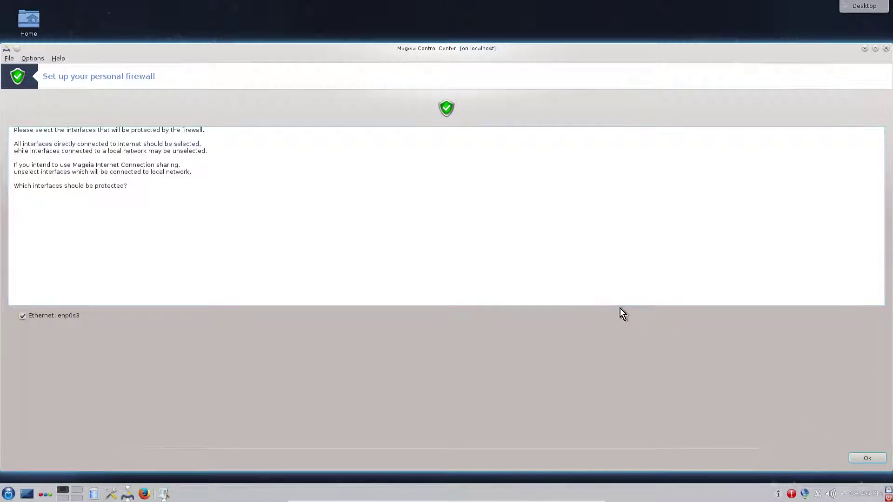
click(865, 460)
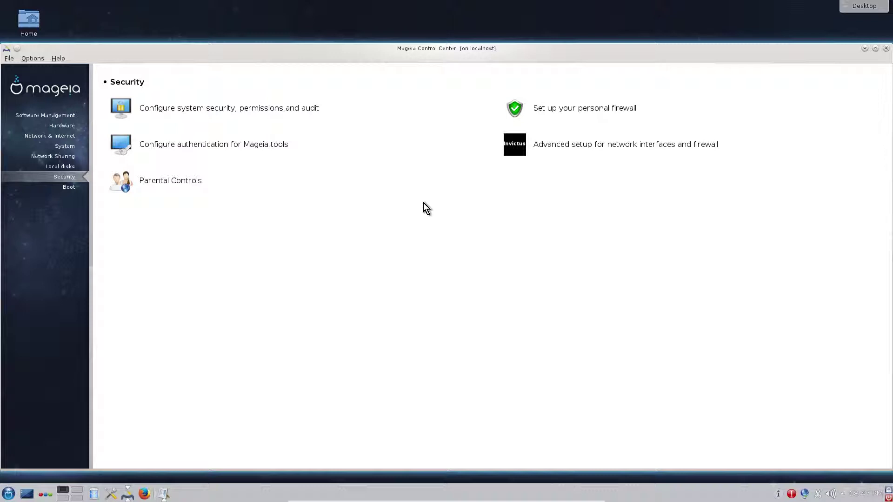
Open MSEC System Security and Audit at its basic security settings
click(150, 109)
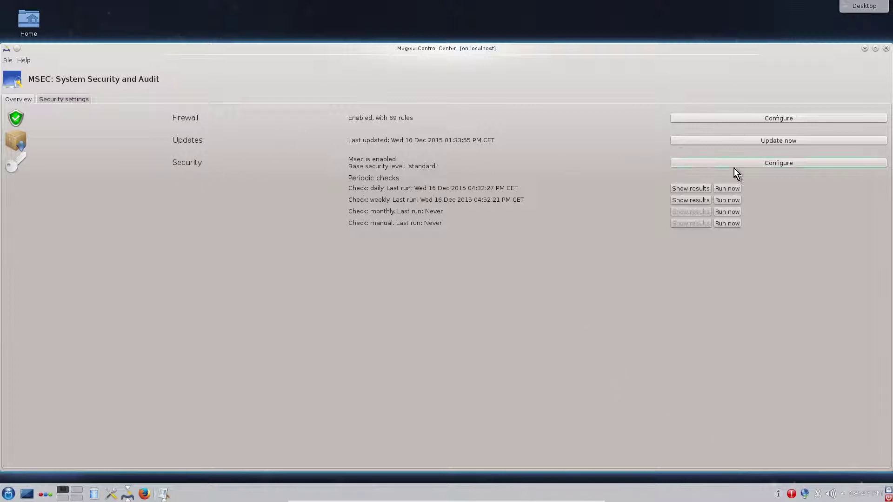
click(719, 166)
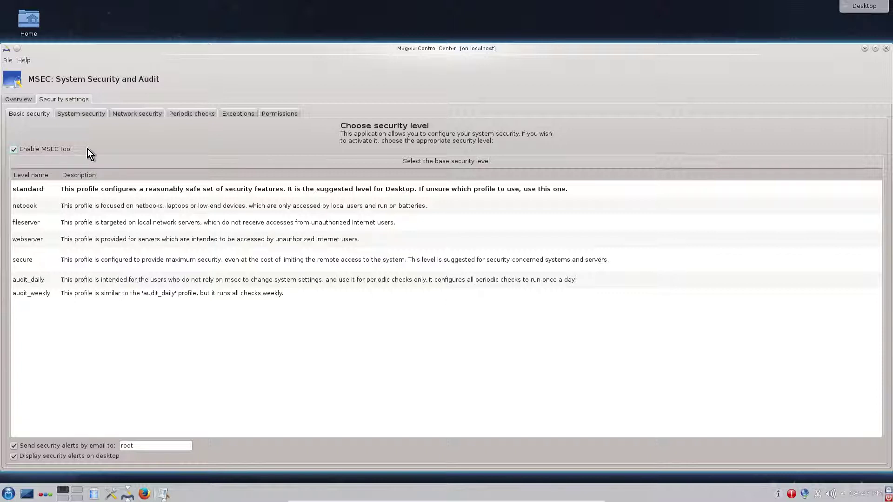
Keep the 'standard' level and review the System security, Network security and Periodic checks pages
click(74, 190)
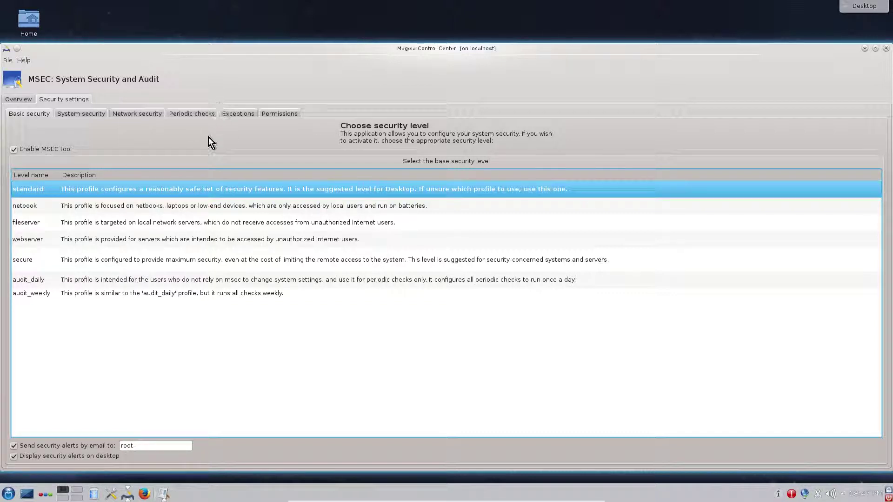
click(88, 113)
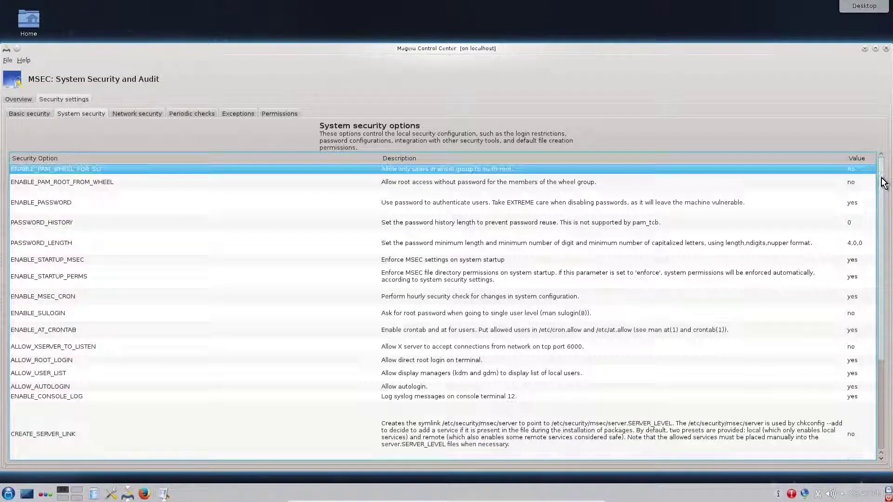
mouse_move(881, 176)
mouse_down()
mouse_move(886, 204)
mouse_move(883, 180)
mouse_up()
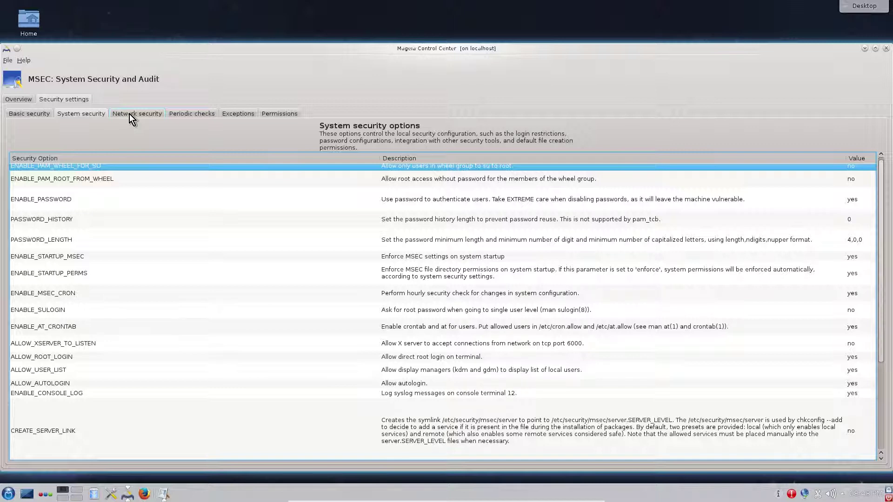
scroll(245, 288, up, 1)
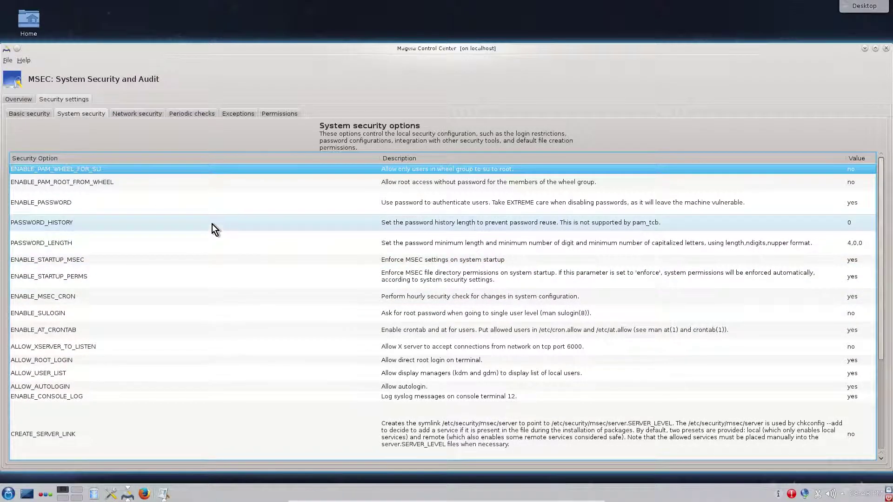
click(141, 113)
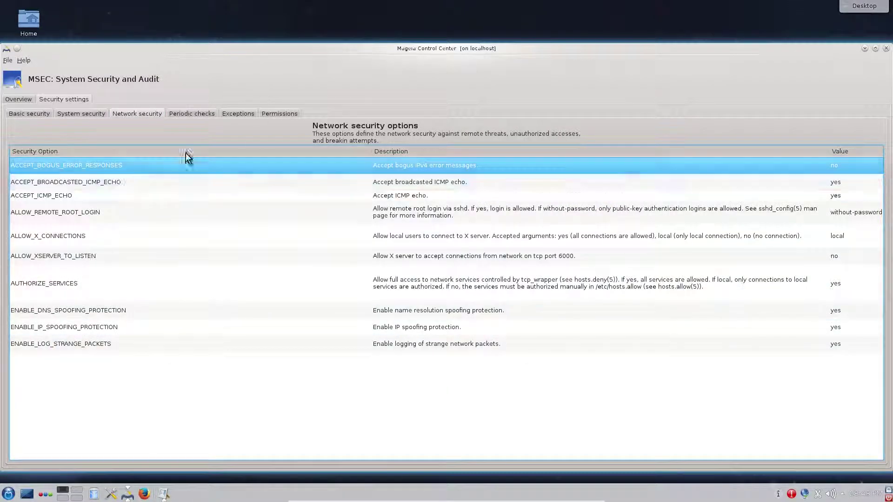
click(201, 115)
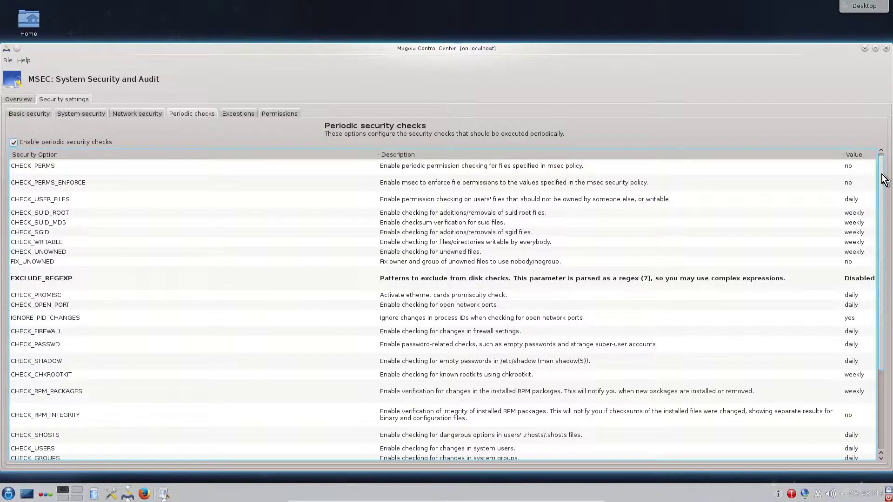
click(411, 218)
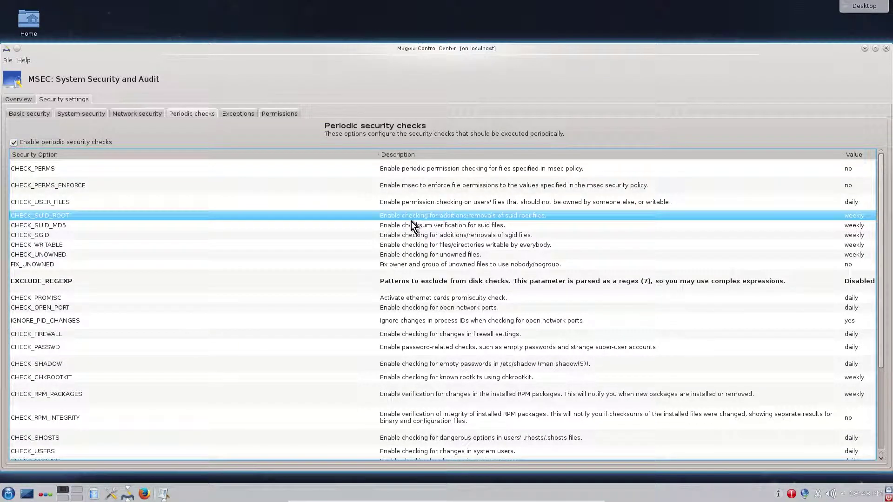
double_click(390, 216)
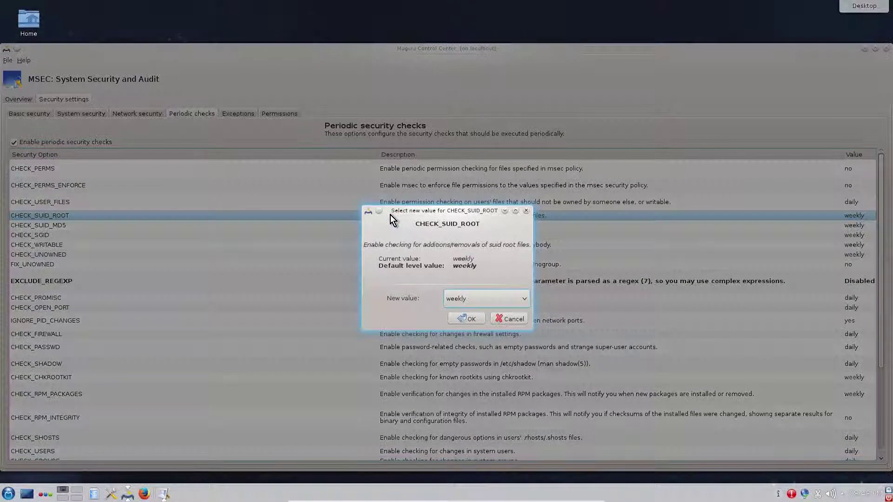
drag(457, 211, 446, 215)
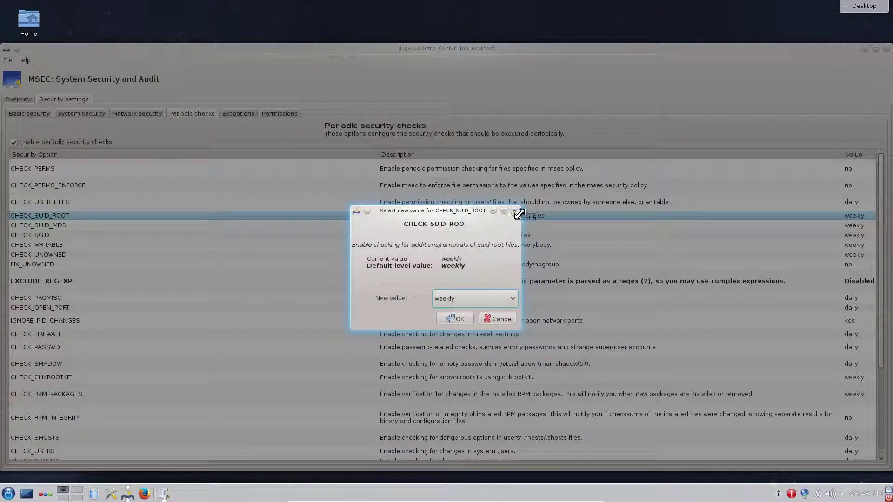
click(462, 302)
click(461, 302)
click(504, 319)
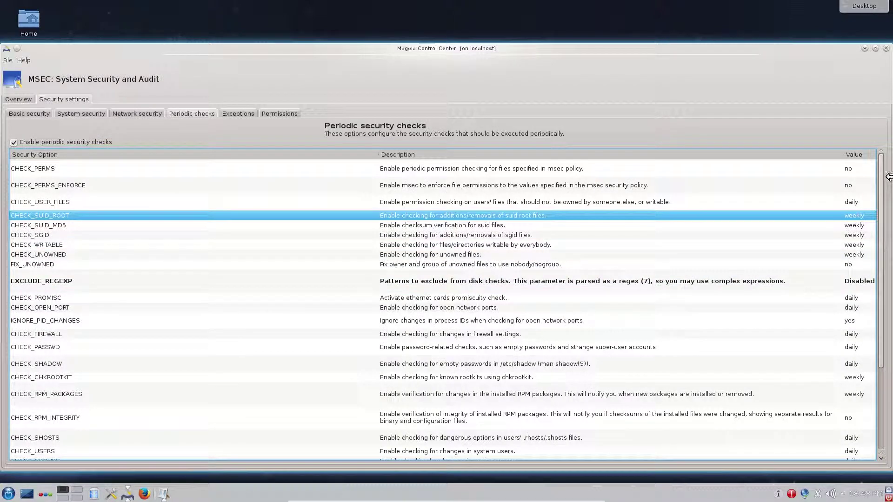
drag(884, 171, 572, 54)
click(239, 113)
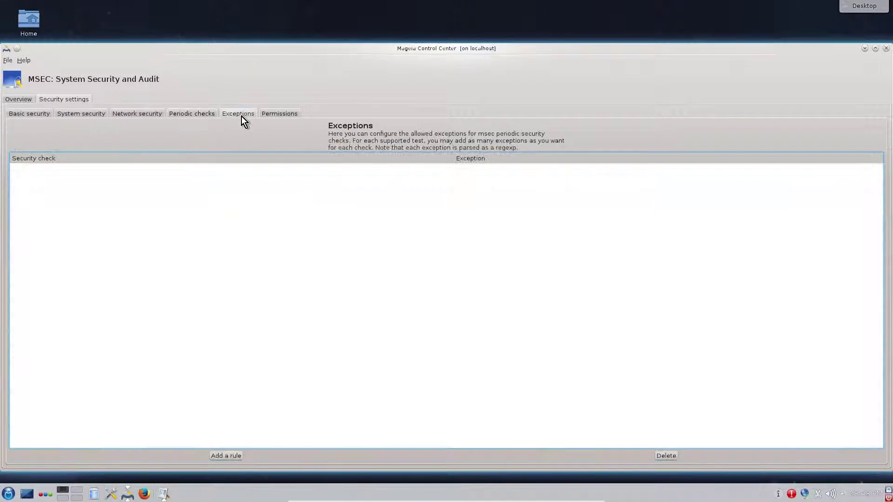
click(279, 114)
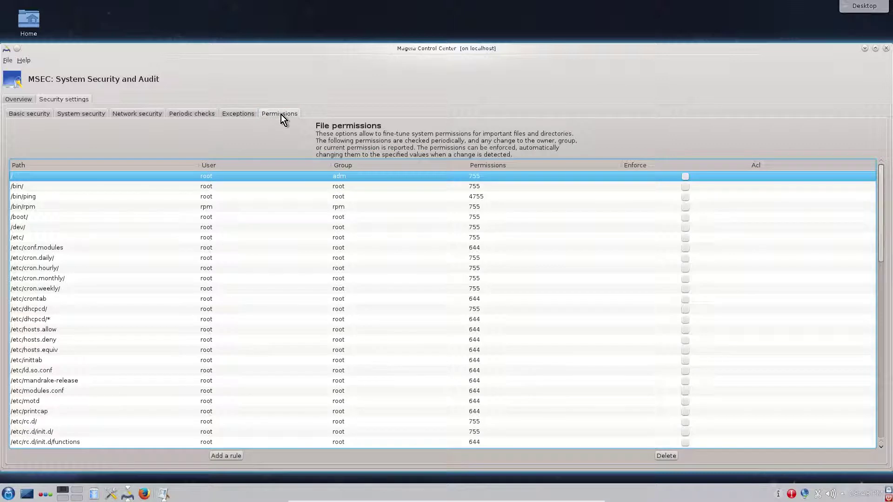
click(240, 114)
click(207, 113)
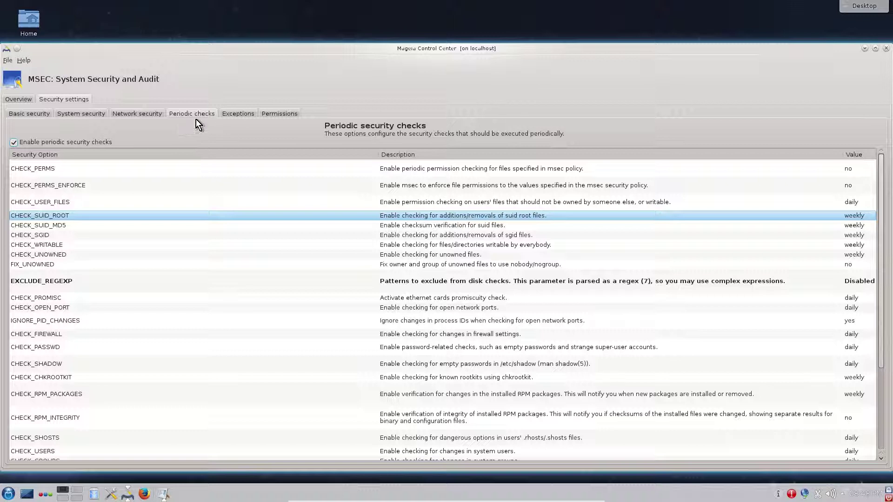
Turn off periodic security checks and set MSEC's base security level to 'secure'
click(13, 142)
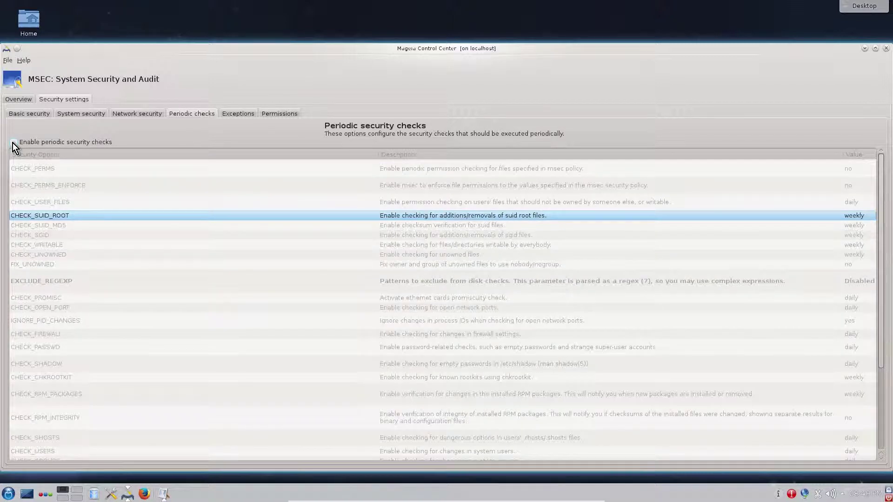
click(126, 112)
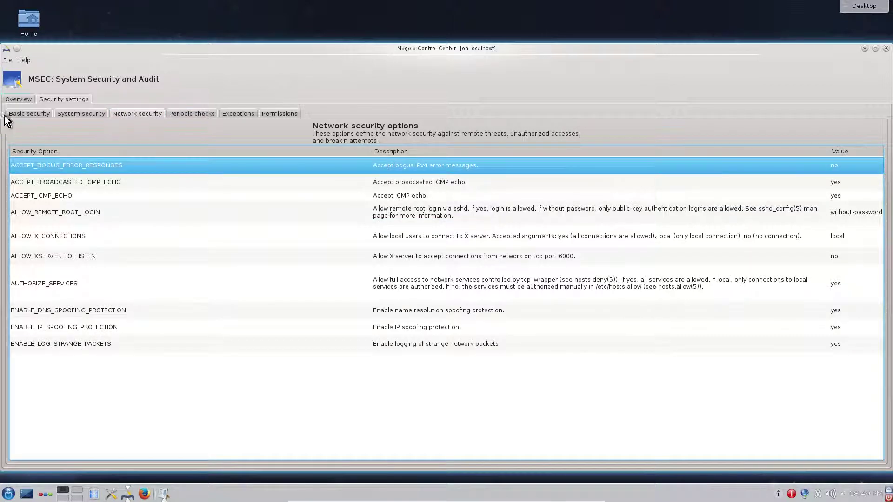
click(20, 114)
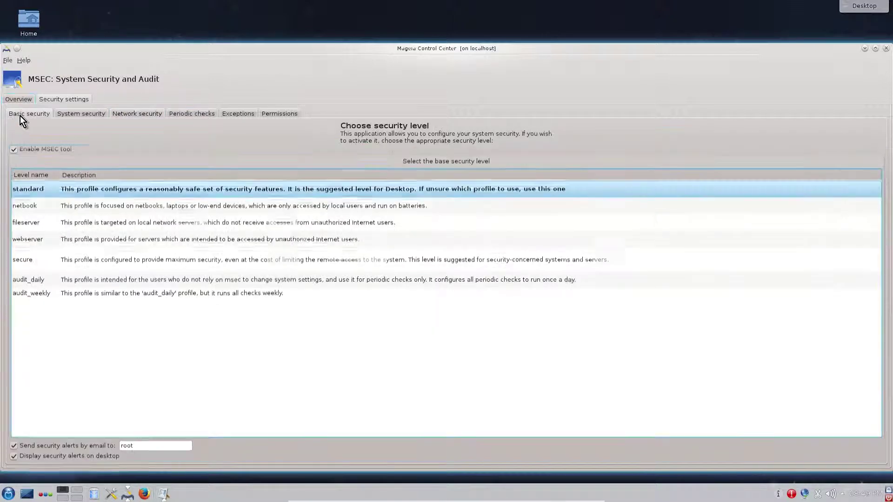
click(112, 208)
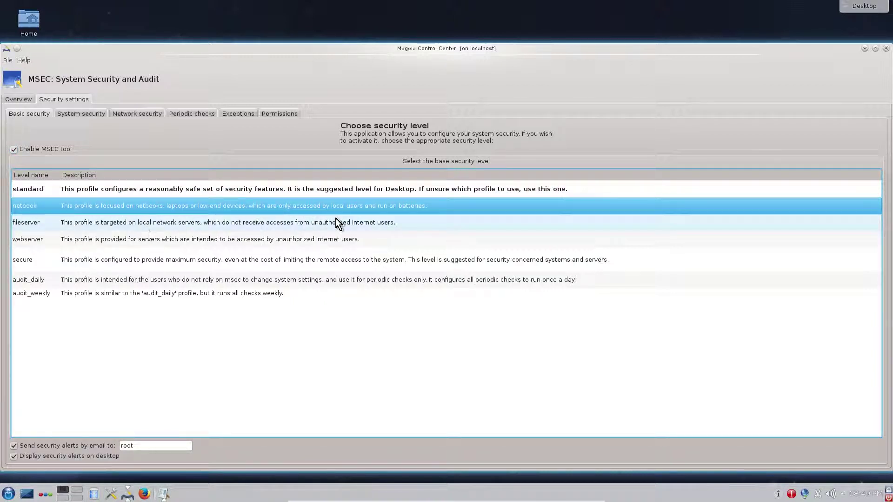
click(143, 224)
click(165, 239)
click(140, 258)
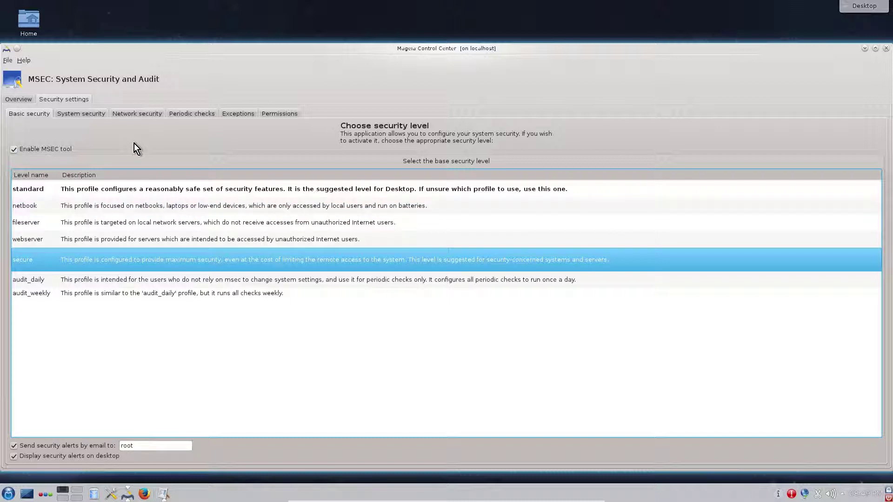
Review the MSEC overview showing the firewall enabled with 69 rules and base level 'standard'
click(17, 98)
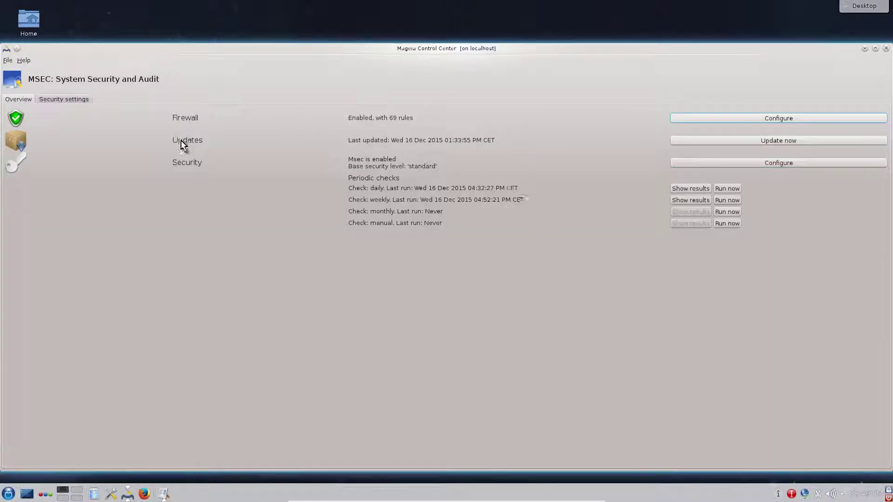
click(74, 101)
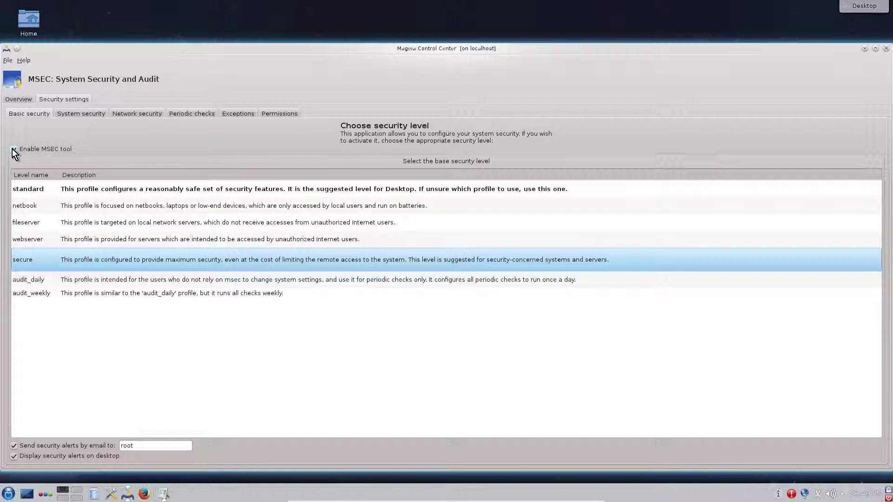
click(20, 100)
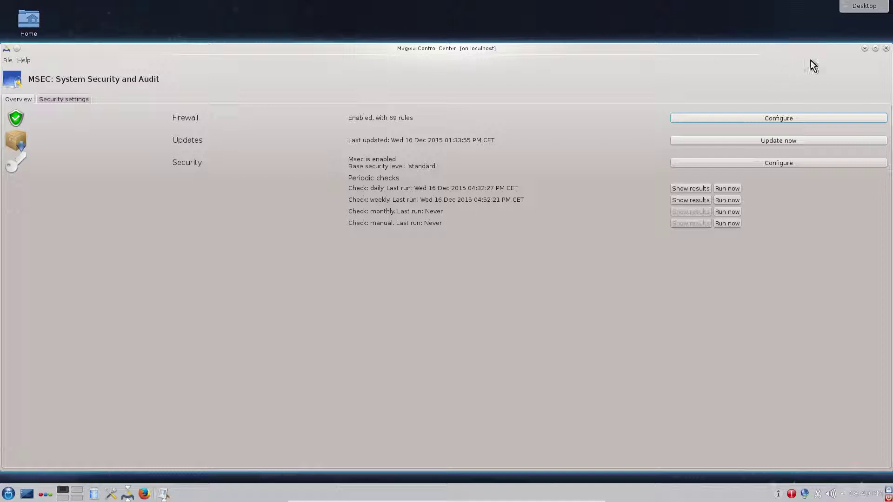
Close MSEC, saving and applying its one pending security configuration change
click(887, 49)
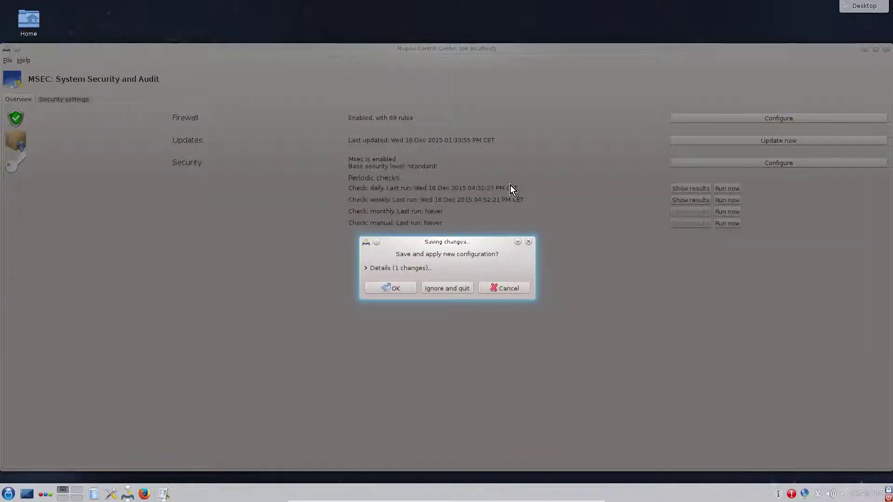
drag(456, 241, 453, 239)
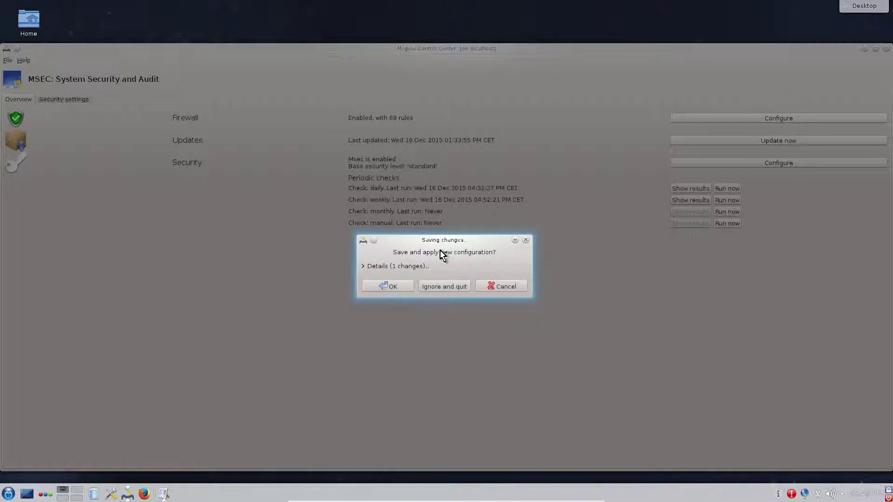
click(391, 286)
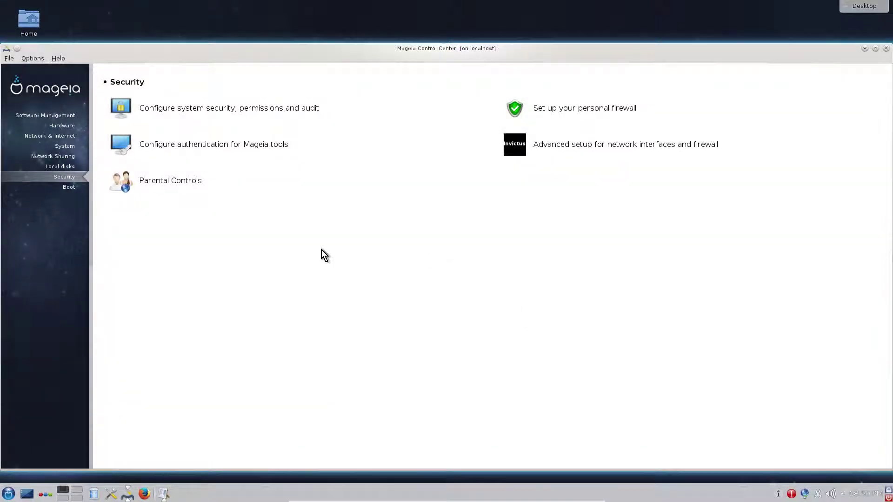
Maximize the Control Center and open Software Management's media sources for install and update
double_click(648, 51)
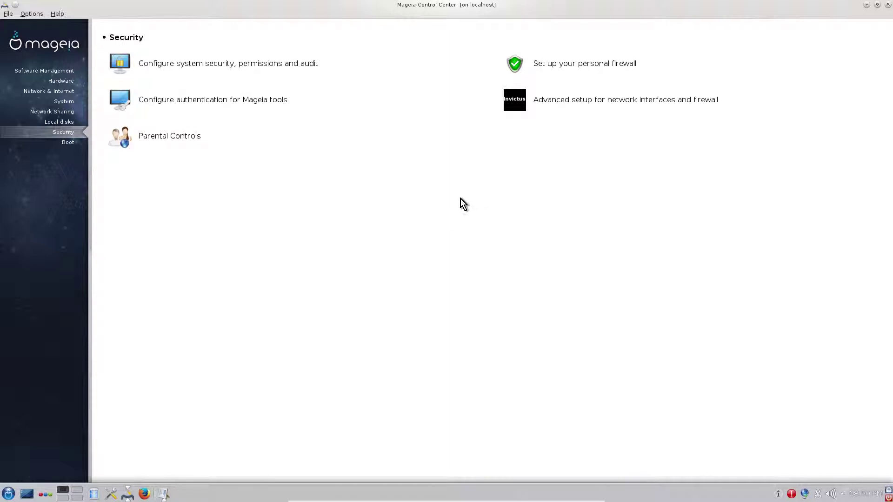
click(61, 72)
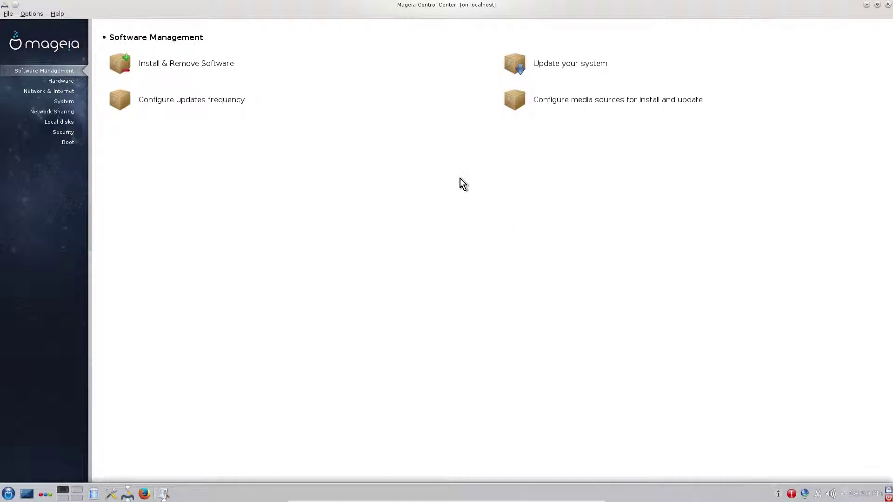
click(561, 104)
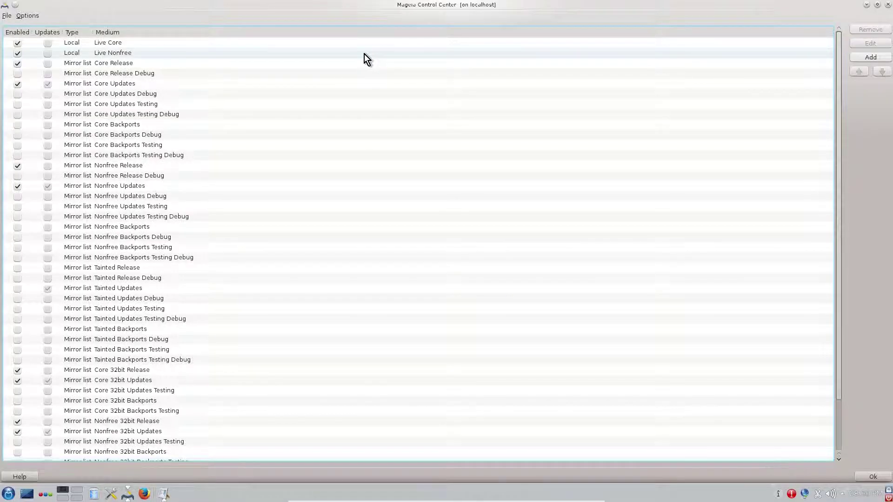
click(141, 66)
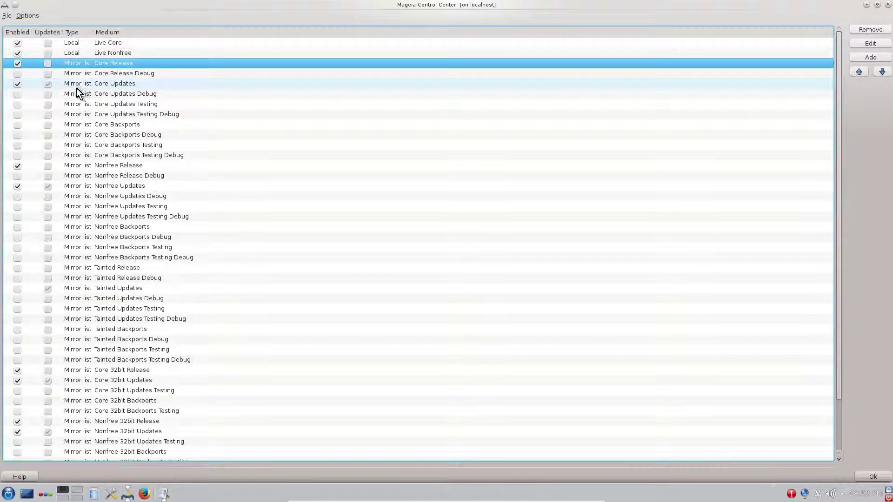
Disable Live Core and Live Nonfree; enable Core, Nonfree, Tainted and Core 32bit Backports plus Tainted Release
click(14, 45)
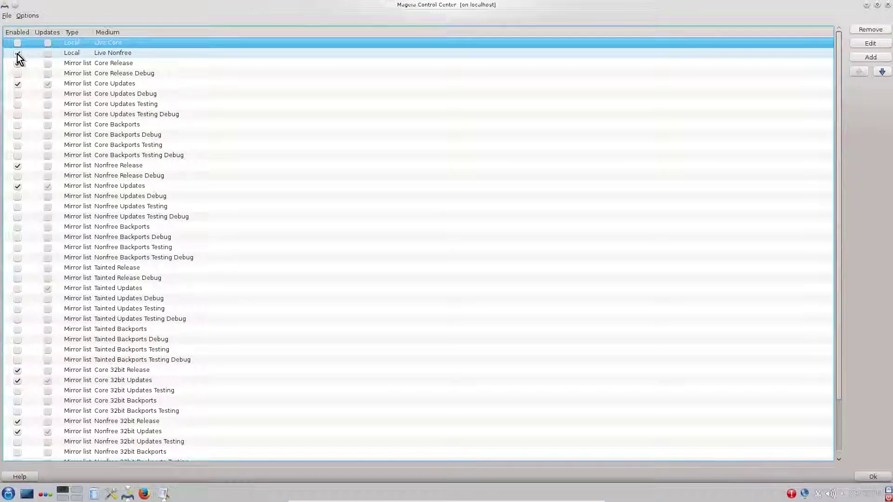
click(17, 53)
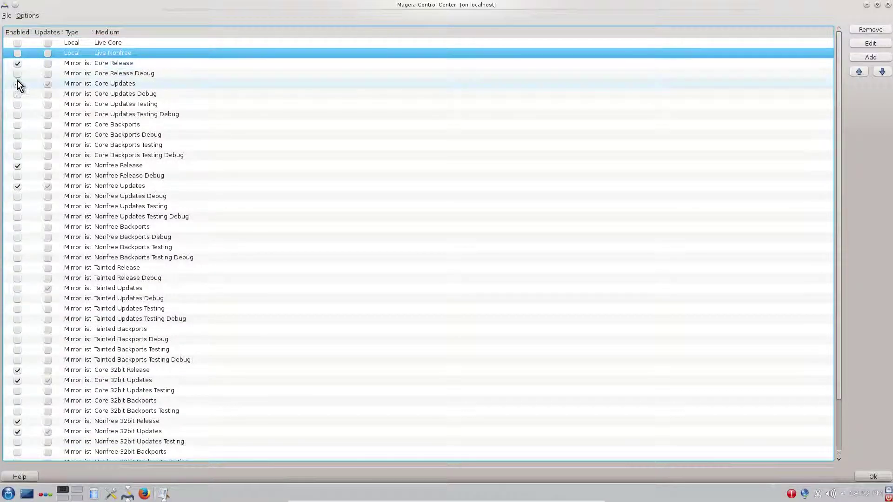
click(18, 125)
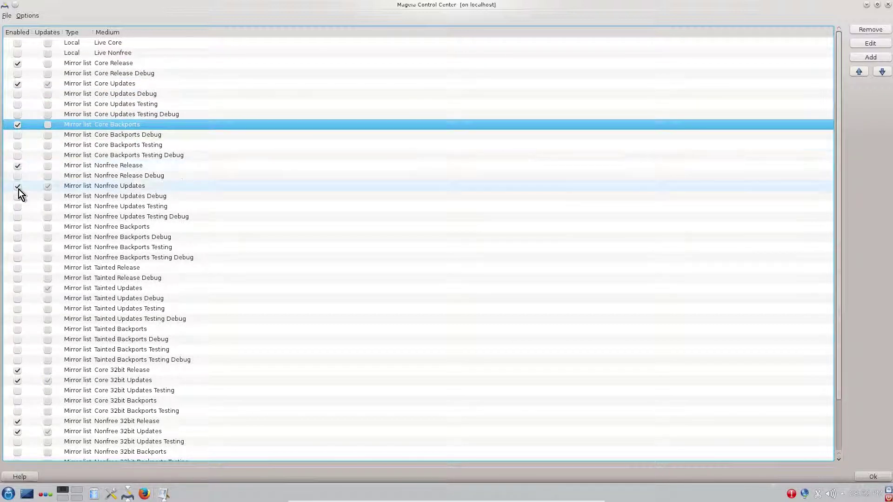
click(18, 228)
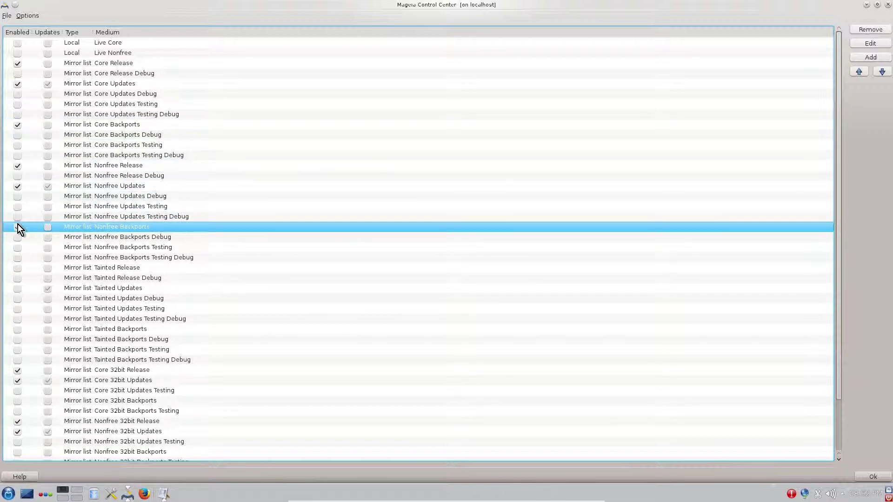
click(17, 268)
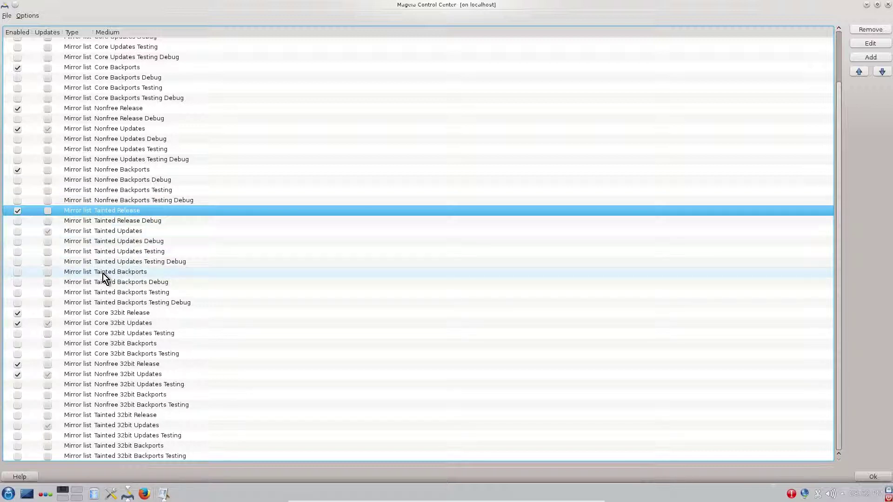
click(18, 273)
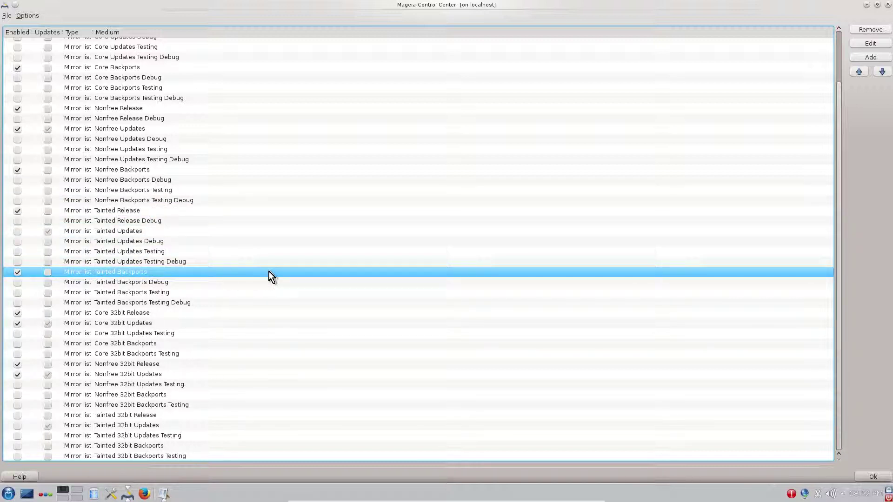
click(48, 354)
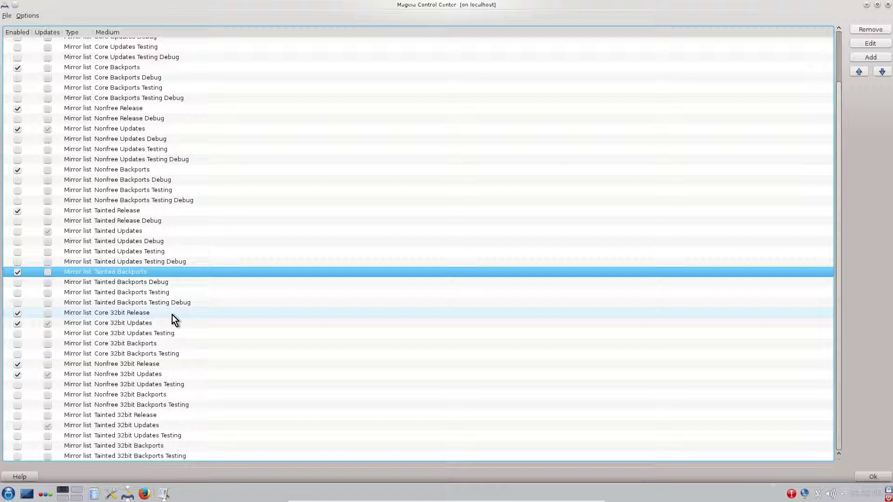
click(18, 344)
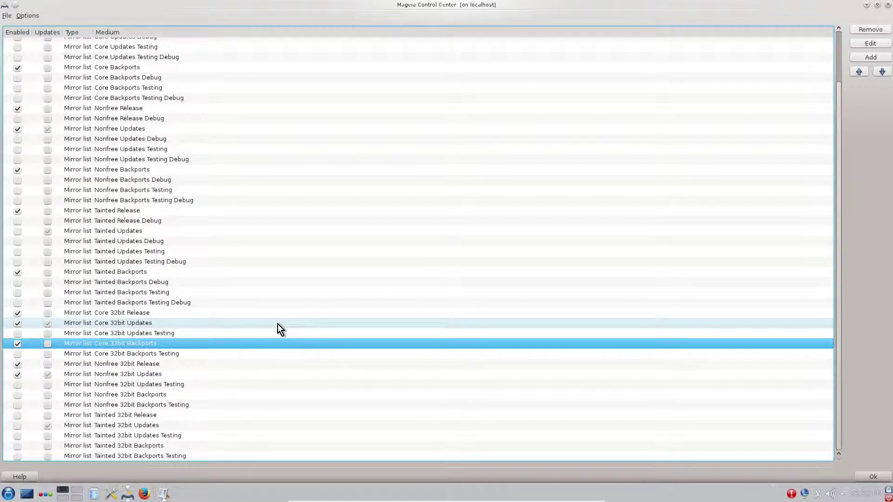
Enable Tainted 32bit Release and Tainted 32bit Backports, then scroll through the media list to review it
click(15, 416)
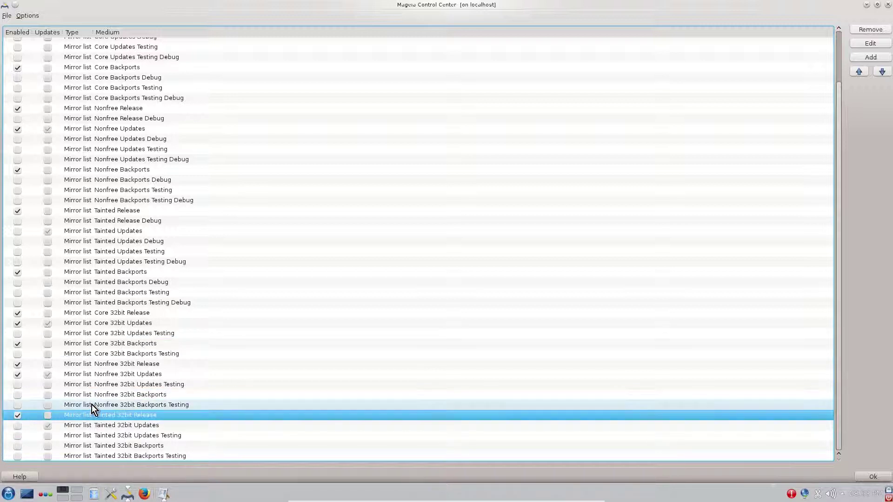
click(20, 446)
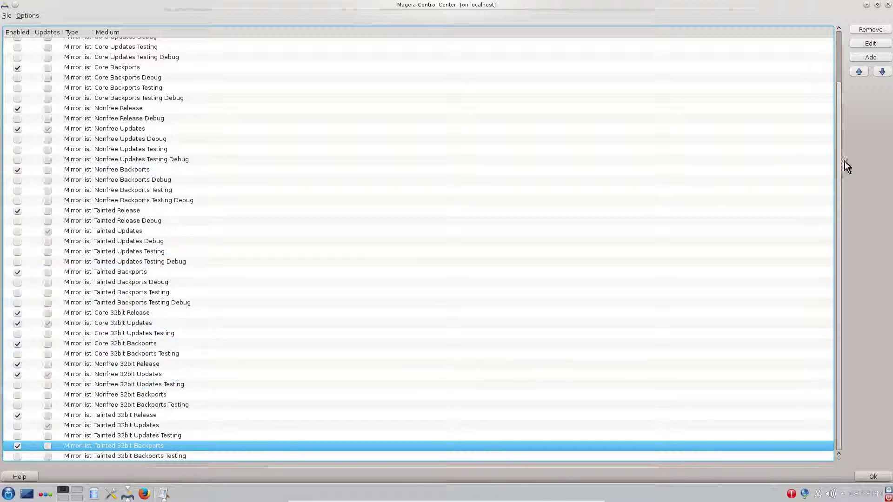
drag(838, 137, 839, 59)
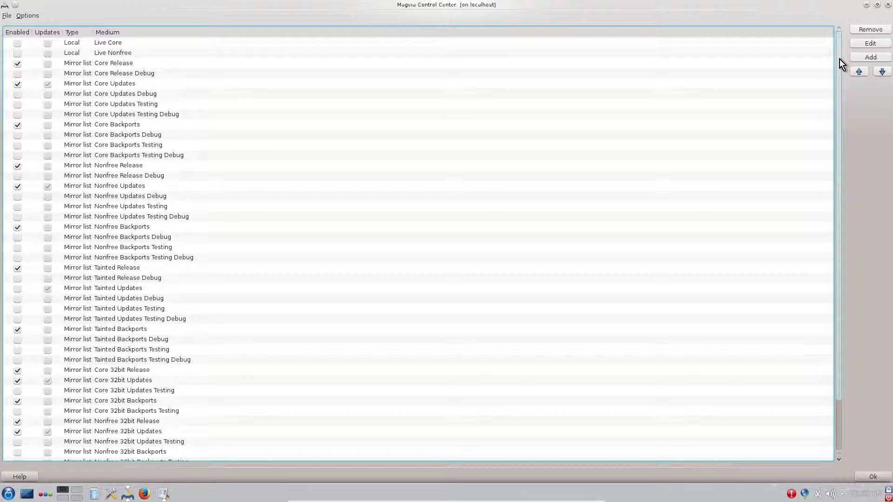
drag(839, 59, 858, 176)
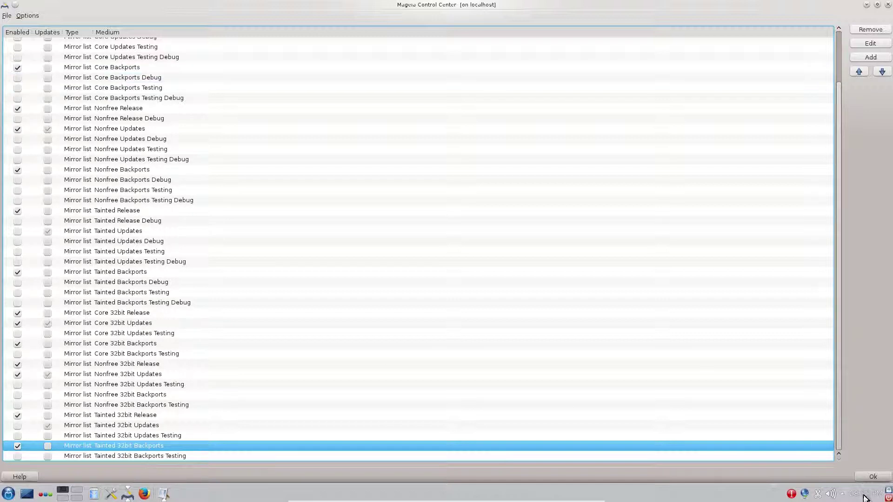
Save the media sources and launch 'Update your system' from Software Management
click(864, 477)
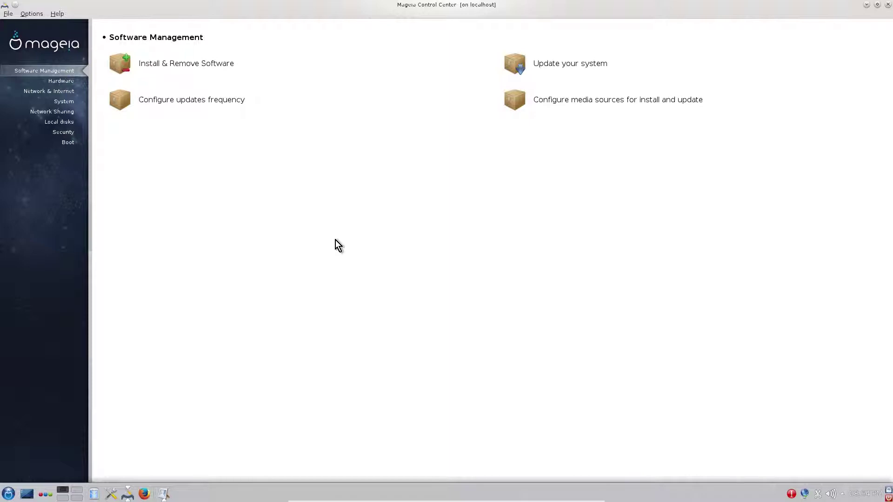
click(561, 68)
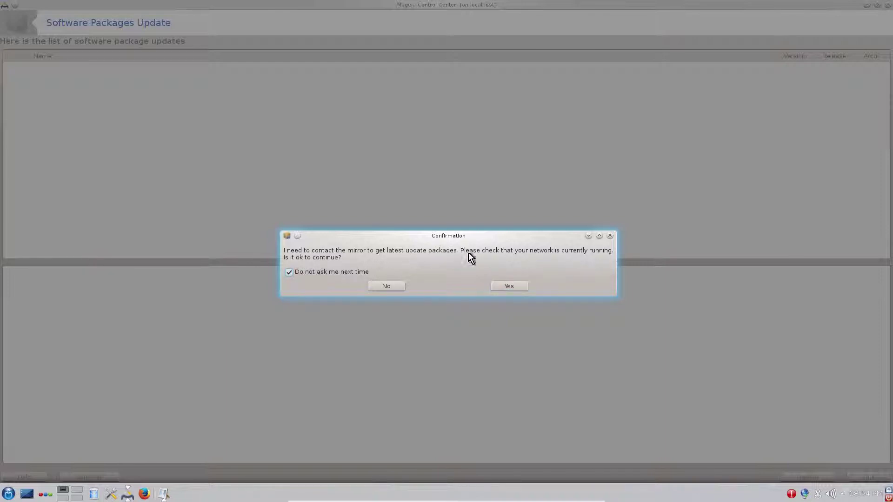
Allow contacting the mirror and install the three rpm updates: lib64rpm3, python-rpm and rpm
click(510, 287)
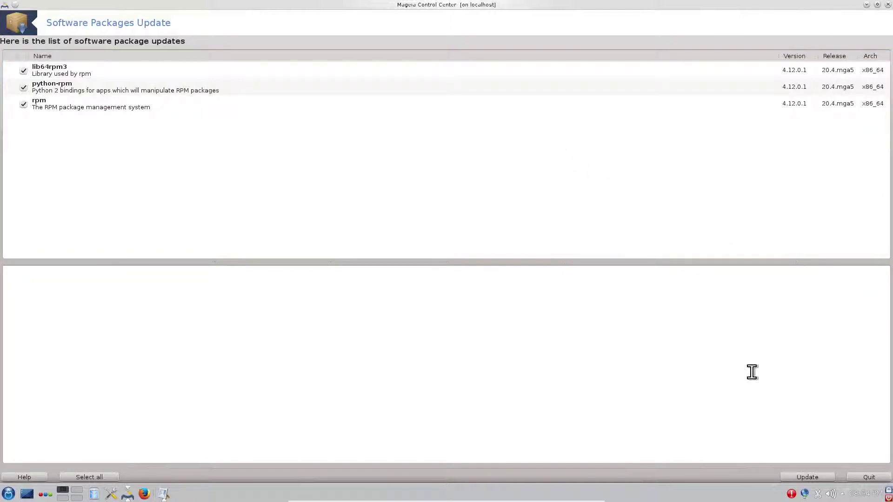
click(804, 478)
drag(740, 320, 606, 192)
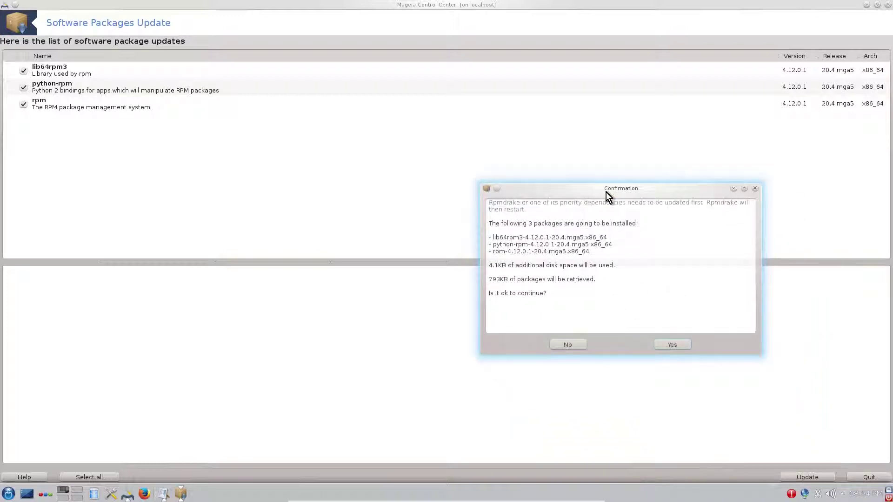
click(673, 345)
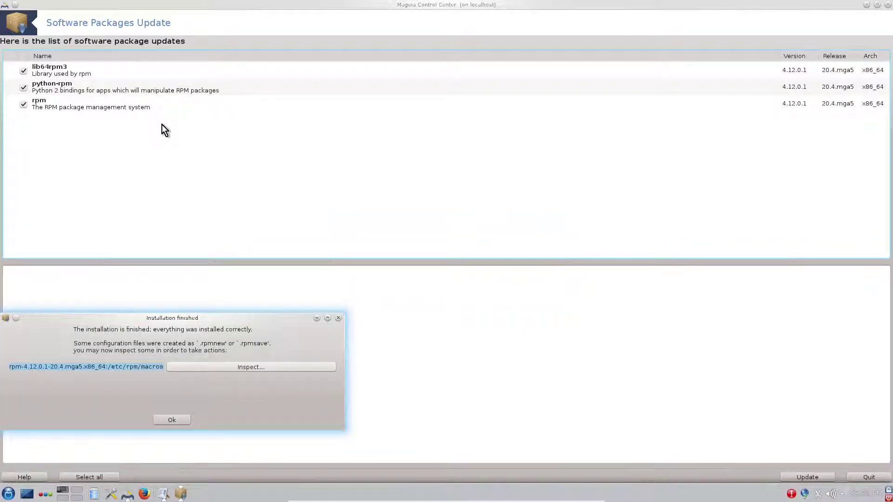
Acknowledge the finished rpm installation and maximize the reloaded package update list
drag(265, 318, 355, 213)
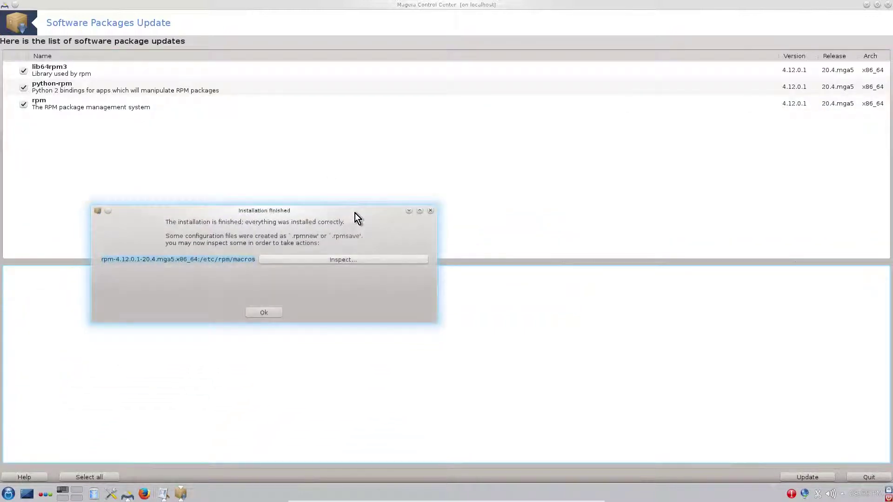
click(263, 313)
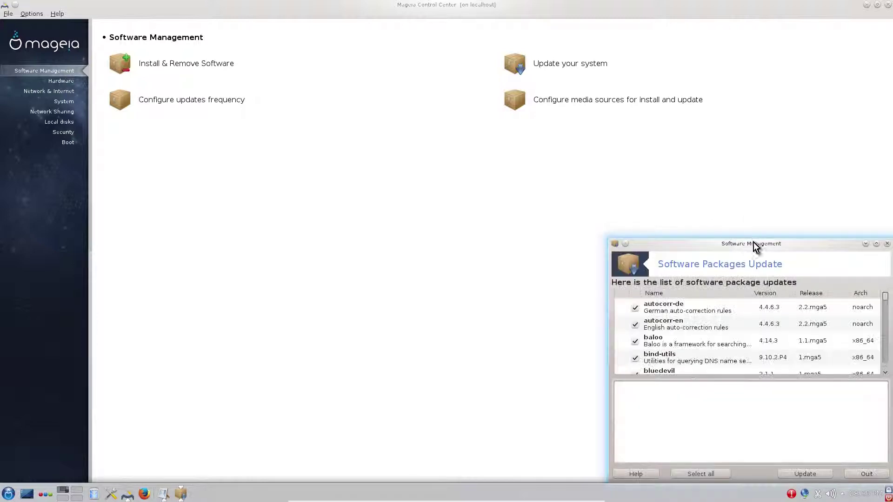
drag(753, 243, 448, 144)
double_click(459, 144)
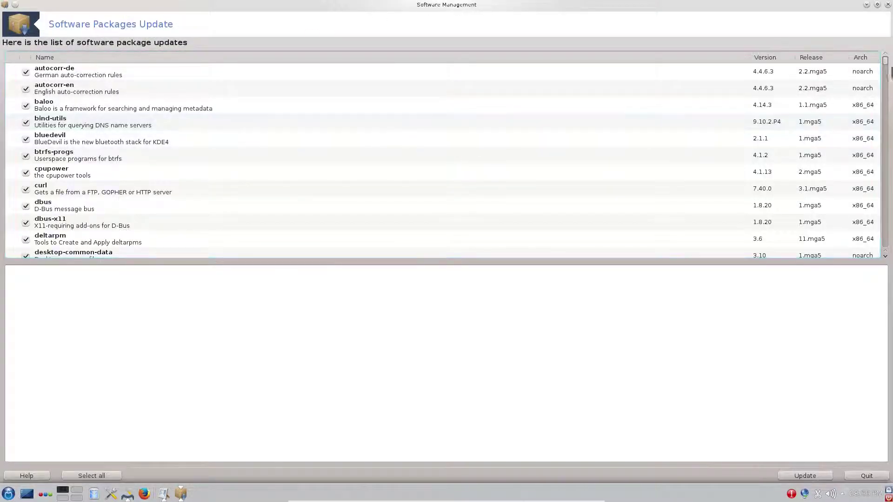
drag(886, 63, 883, 24)
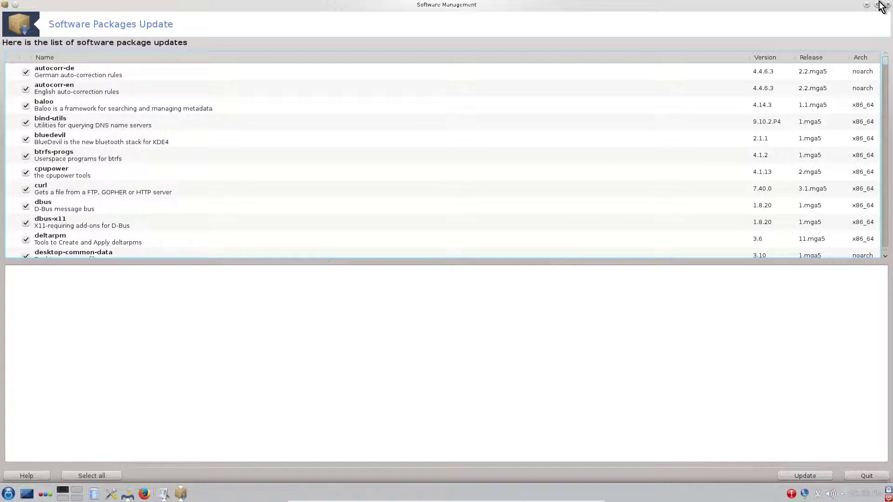
Install all 264 listed package updates after reviewing the confirmation list
click(803, 475)
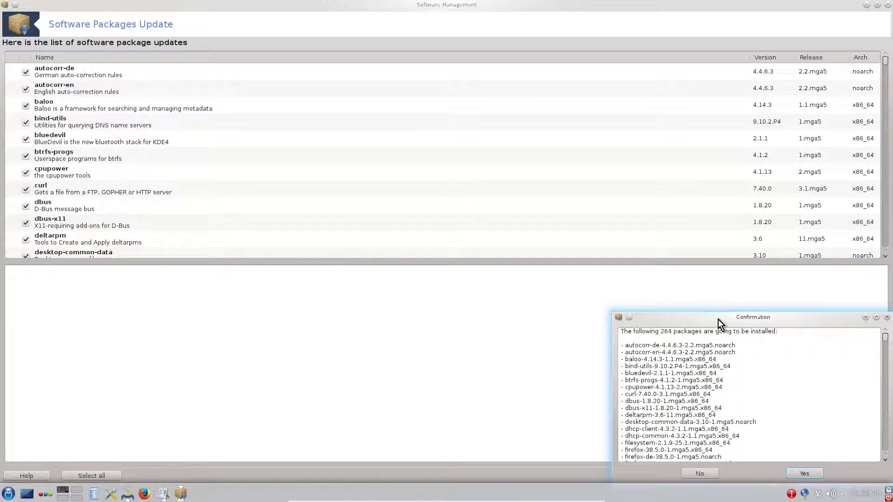
drag(717, 320, 494, 159)
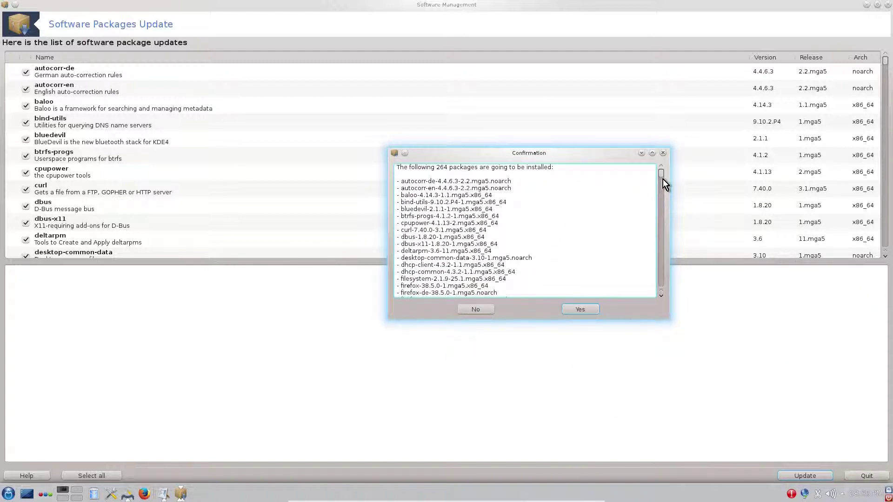
drag(662, 175, 671, 300)
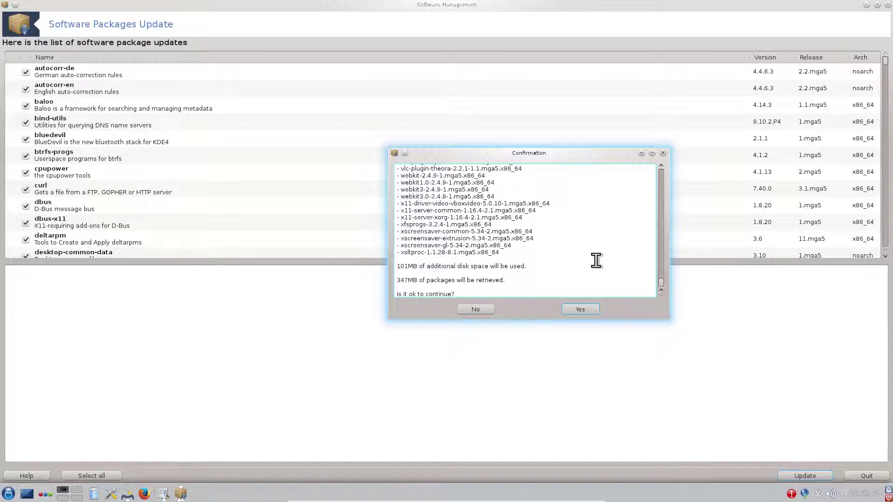
click(581, 308)
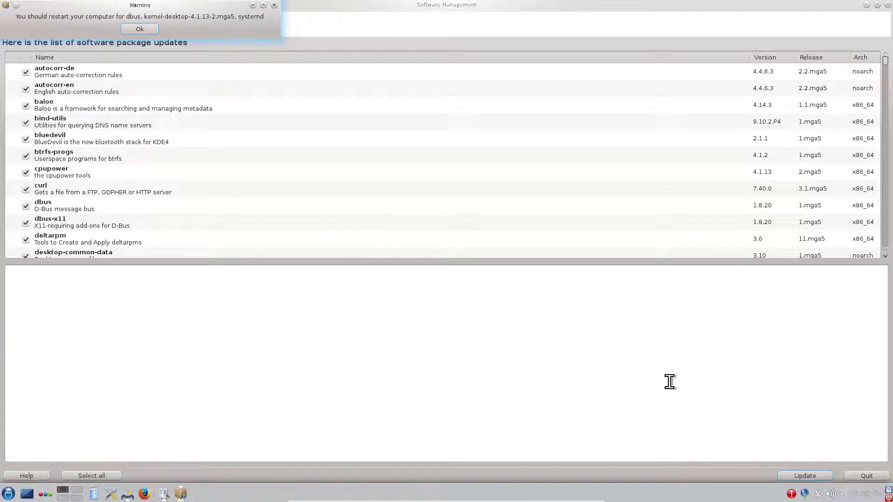
Centre the restart warning about dbus, the new kernel and systemd, then dismiss it
drag(199, 7, 492, 199)
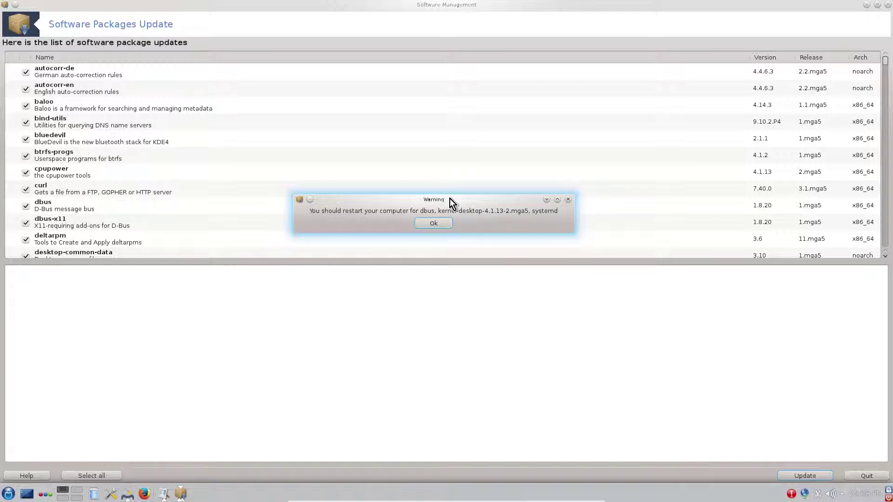
drag(449, 199, 451, 184)
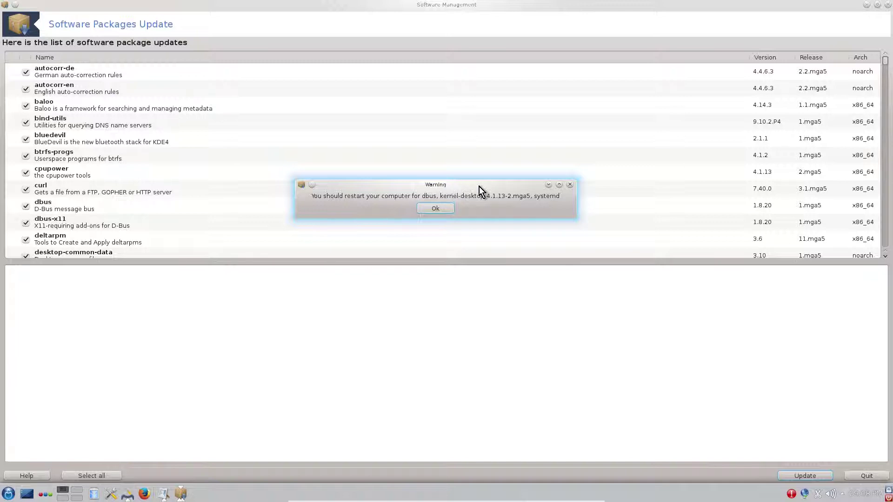
drag(495, 185, 473, 183)
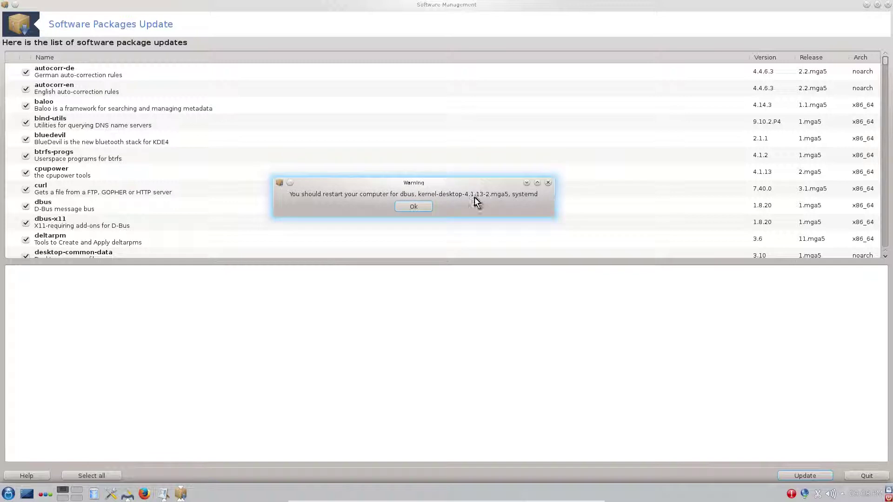
click(412, 207)
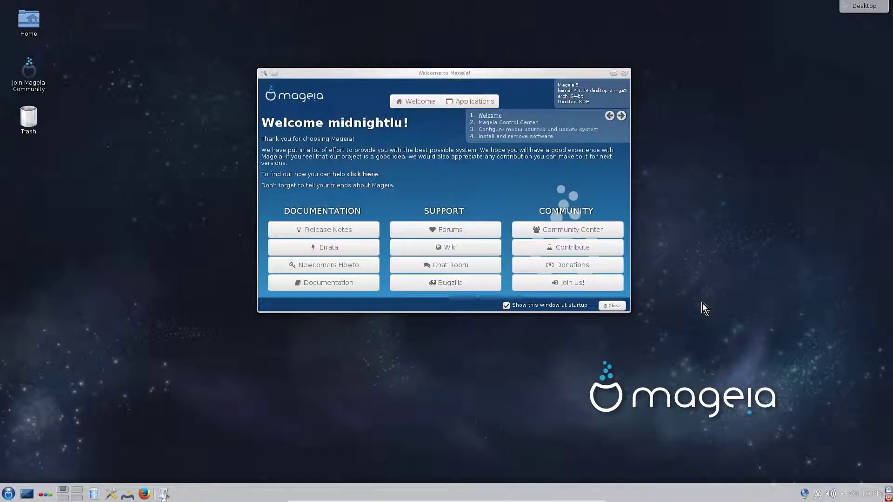
Reposition the Welcome to Mageia window near the top of the screen
drag(502, 76, 506, 55)
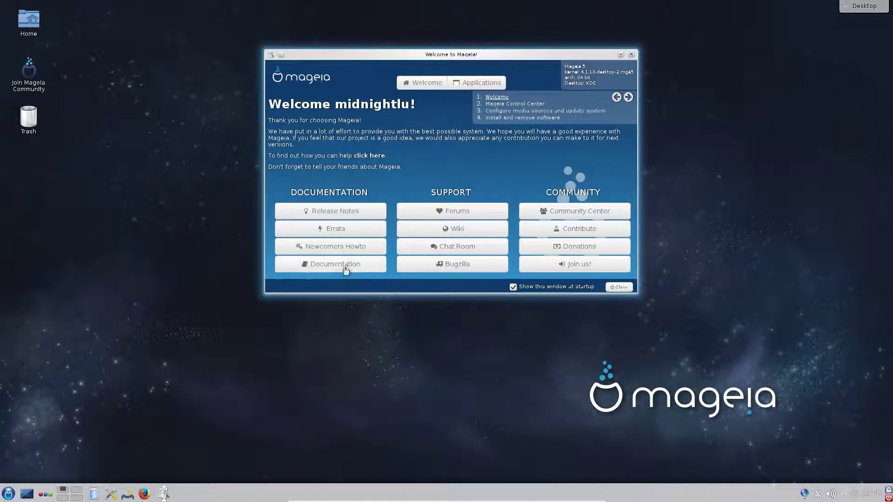
mouse_move(498, 54)
mouse_down()
mouse_move(462, 52)
mouse_move(485, 56)
mouse_up()
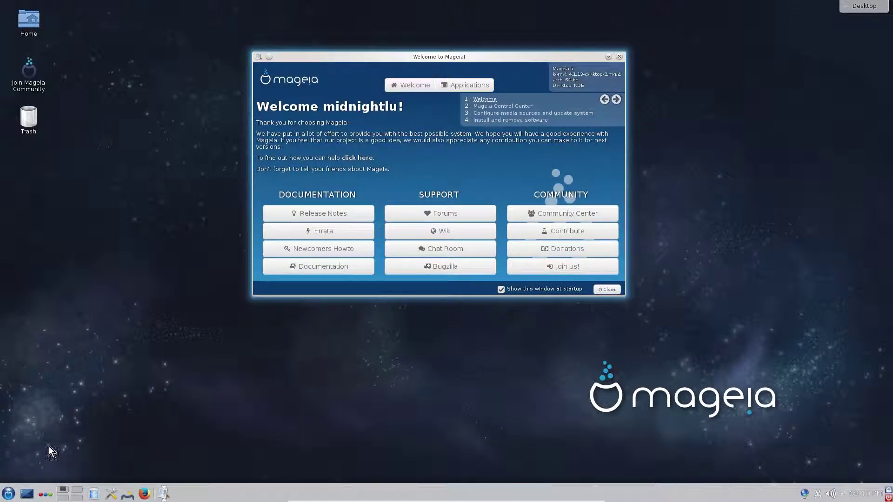
click(236, 411)
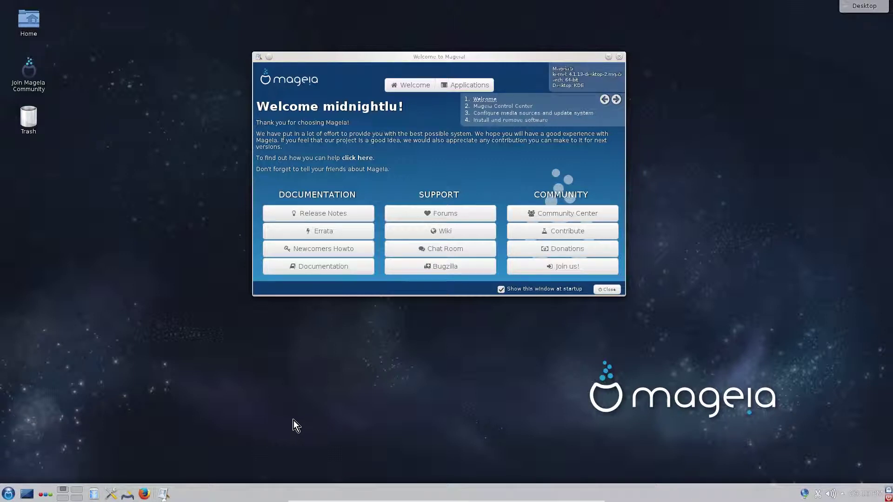
mouse_move(464, 58)
mouse_down()
mouse_move(442, 53)
mouse_move(472, 54)
mouse_up()
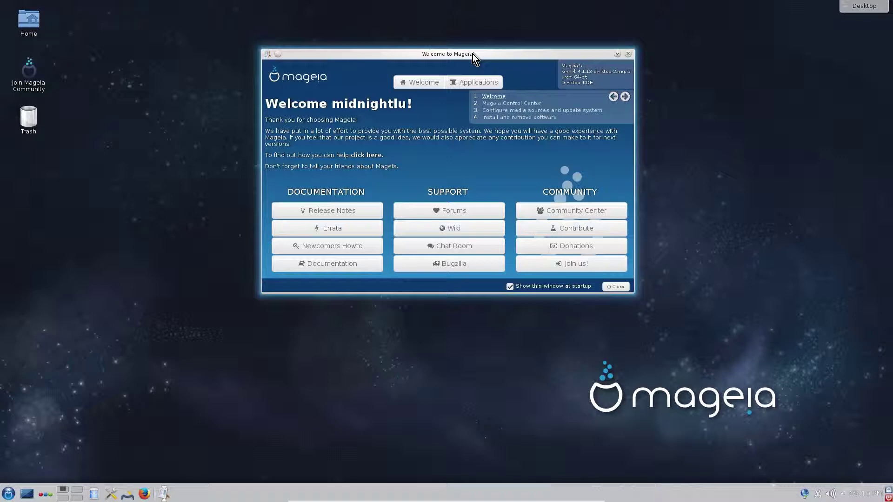
drag(472, 54, 462, 55)
click(182, 295)
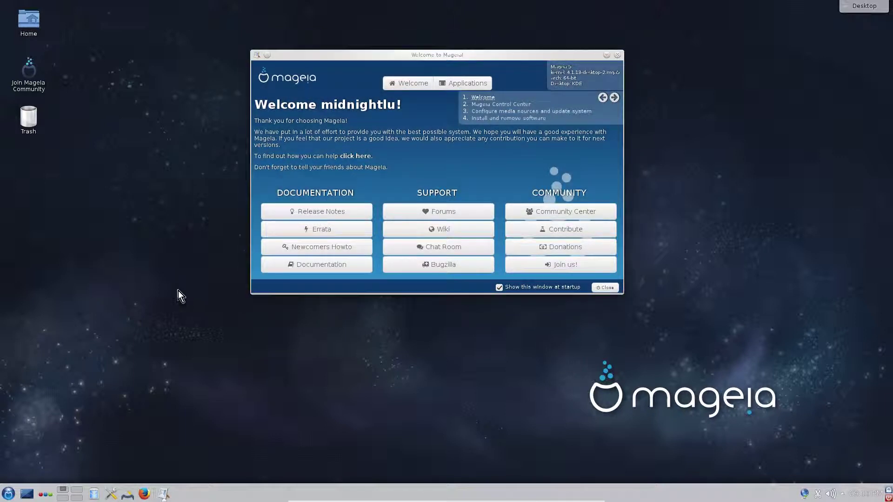
drag(481, 54, 485, 52)
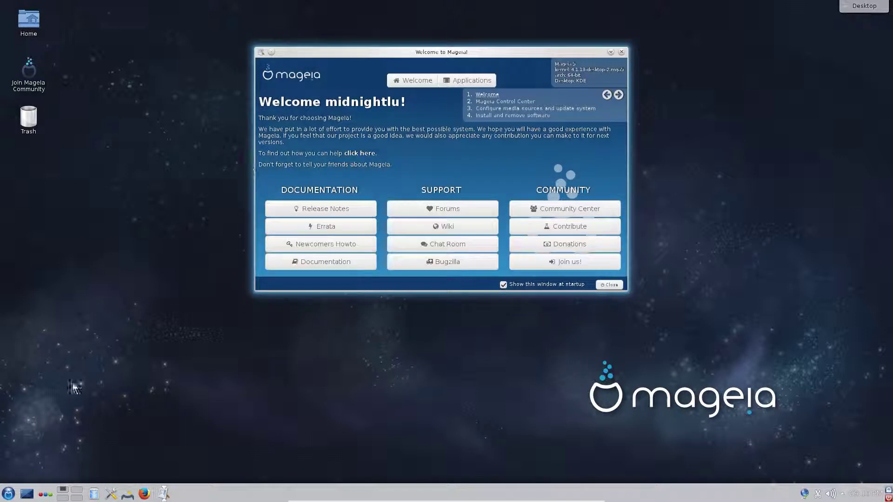
Show the Favorites list in the KDE application launcher
click(8, 494)
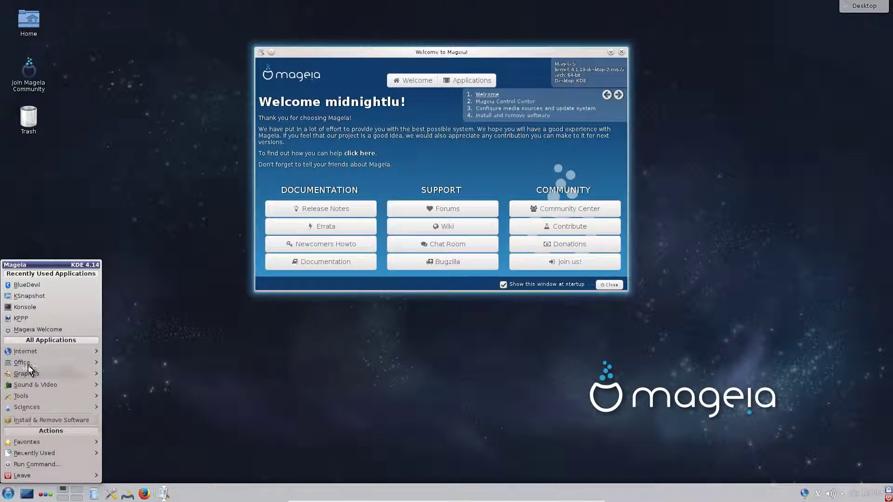
click(234, 390)
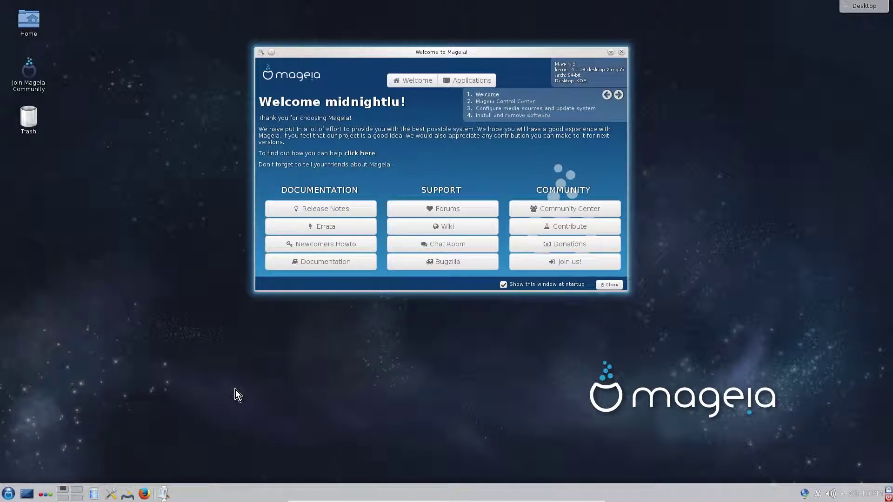
click(7, 495)
mouse_move(40, 442)
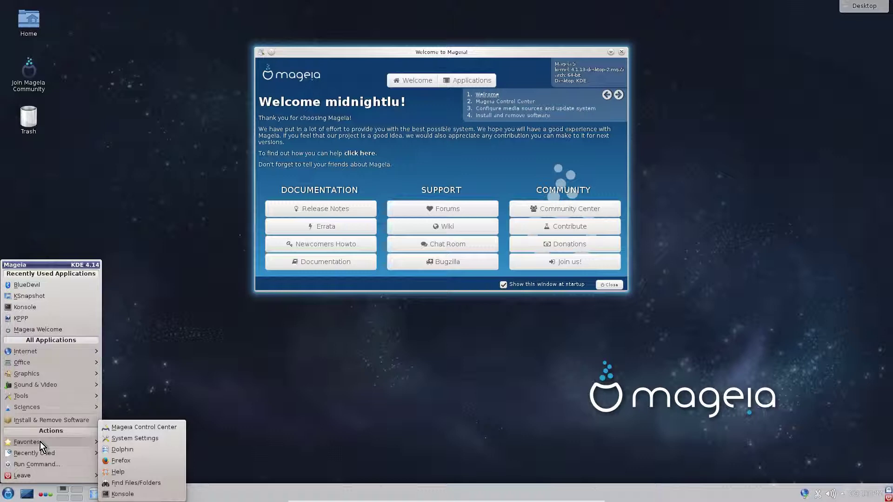
Launch Konsole, become root with su and the root password, and type urpmi --auto-update
click(139, 494)
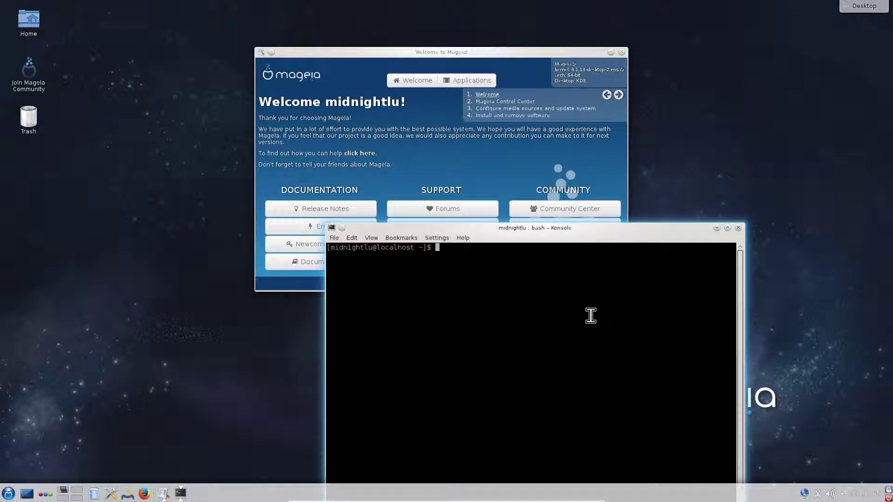
text(su)
key(Return)
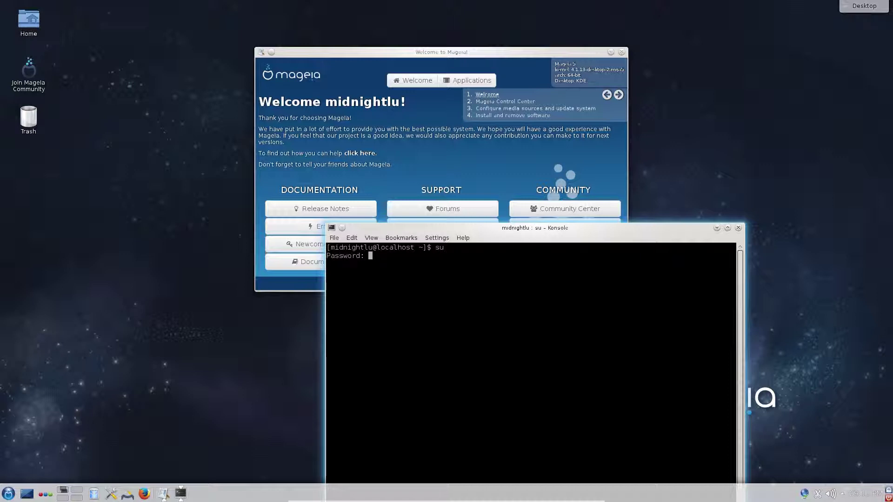
key(Return)
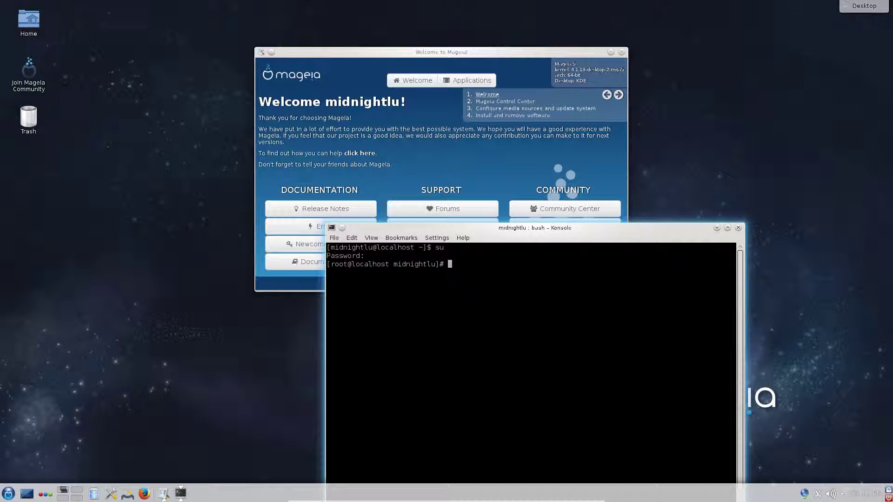
text(urpmi --auto-update)
Run urpmi --auto-update so it lists the 29 pending package updates
key(Return)
drag(593, 227, 557, 163)
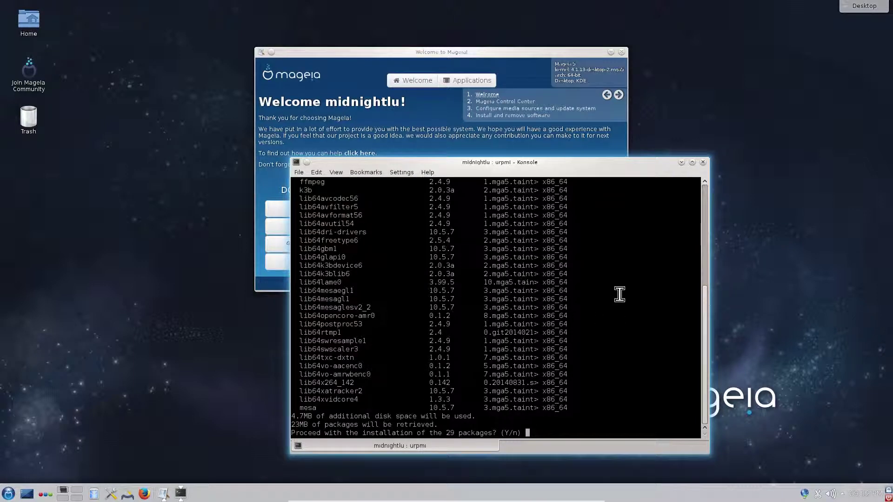
Answer y to urpmi so it installs the 29 updated packages and removes old versions
text(y)
key(Return)
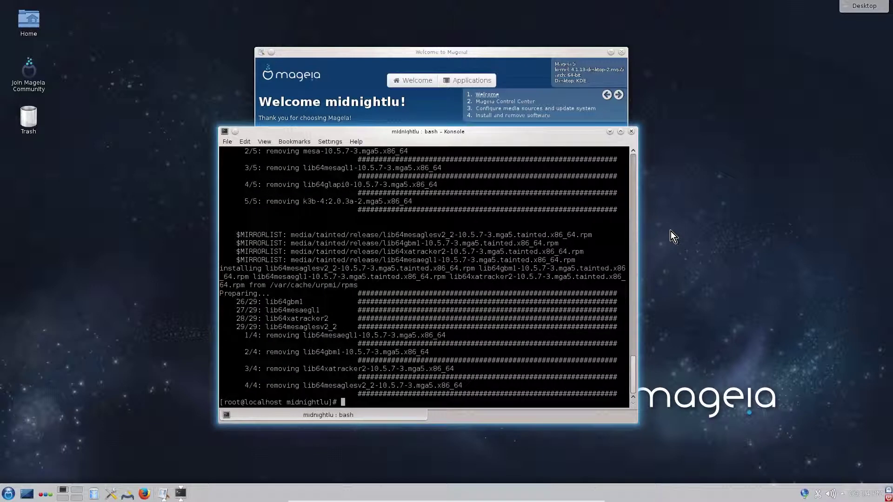
drag(534, 134, 513, 129)
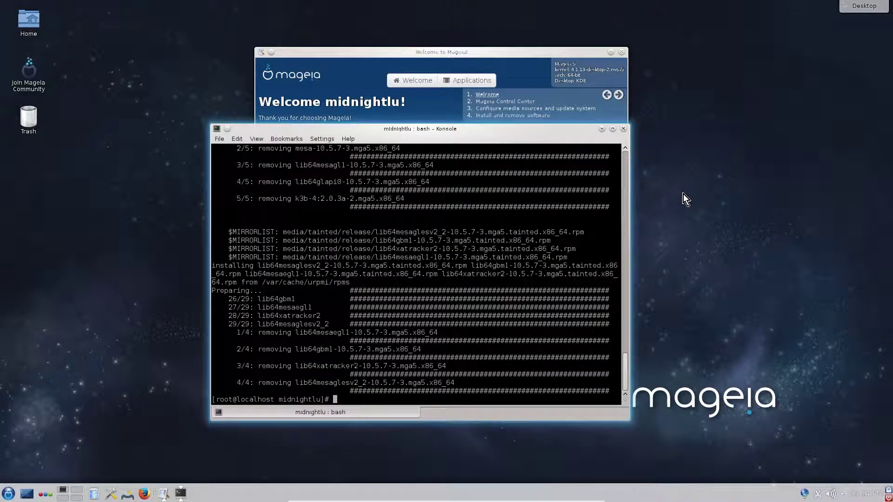
drag(511, 130, 530, 143)
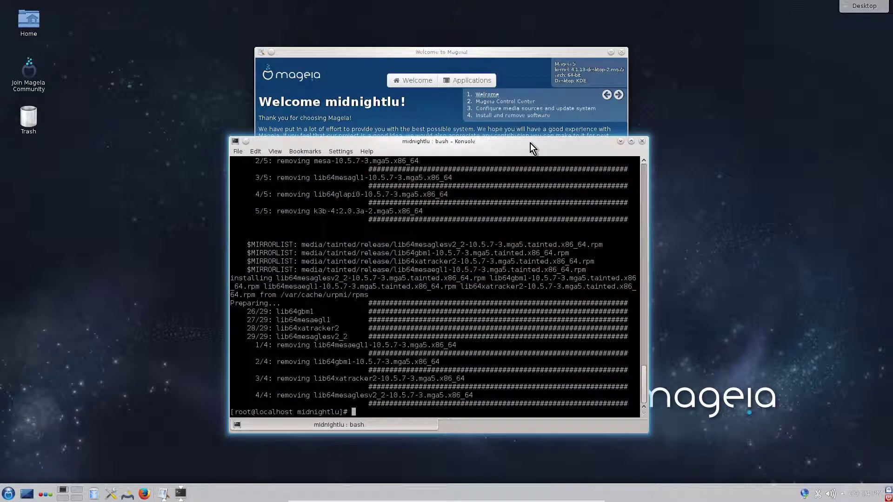